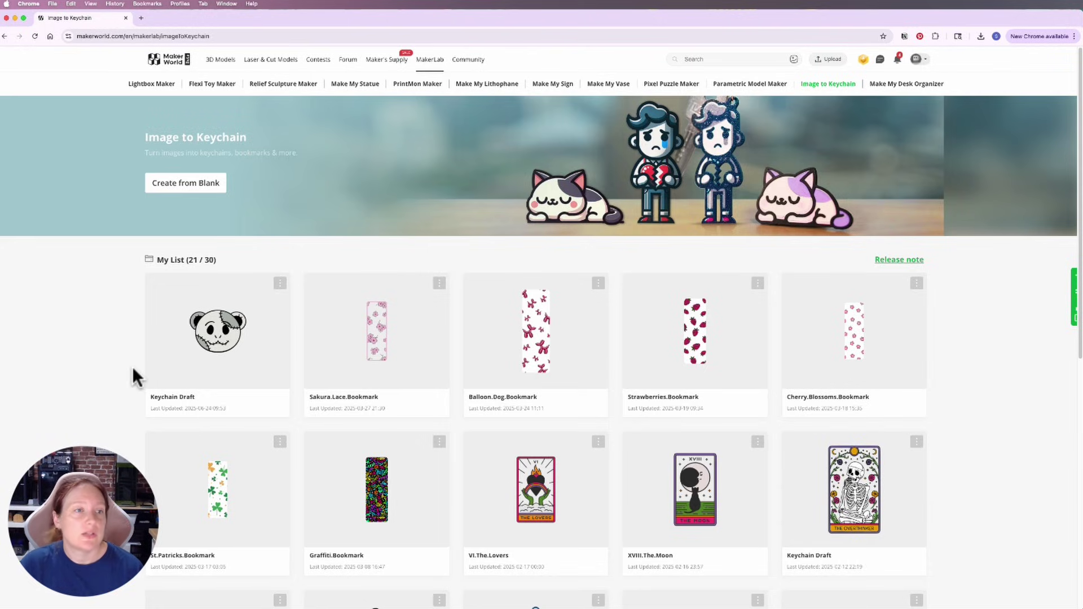
Step: Start a blank keychain draft and upload the Cinnamon Roll.png image
left_click(187, 184)
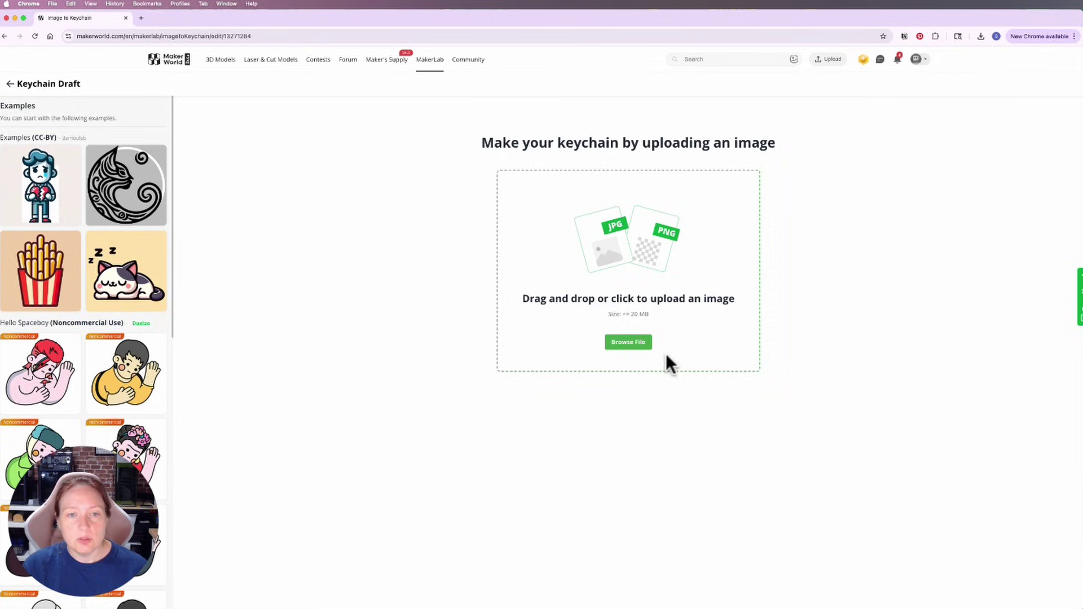
left_click(627, 343)
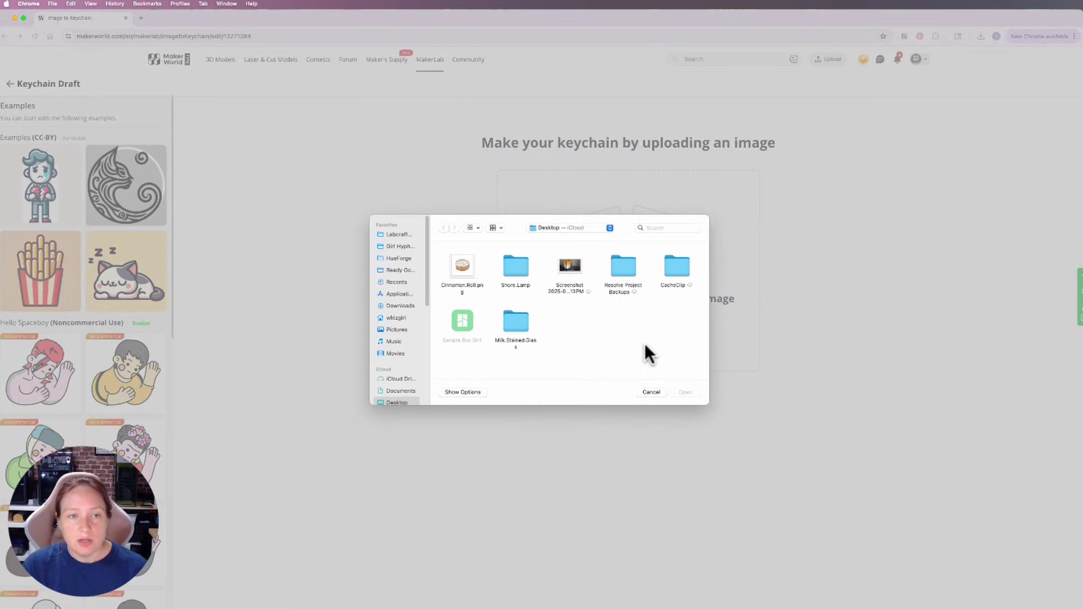
double_click(464, 265)
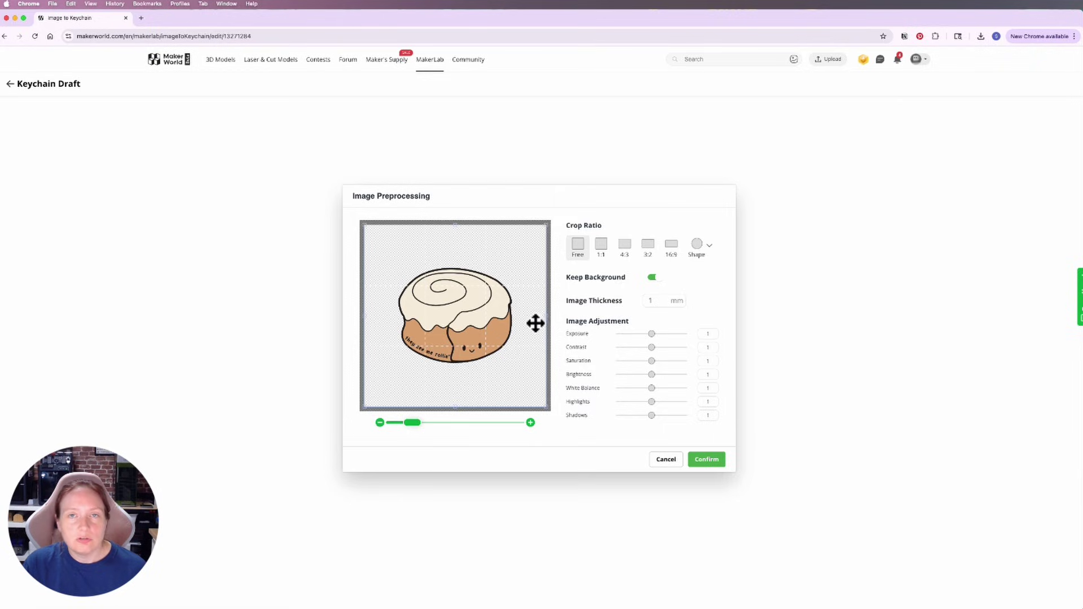
Step: Accept the cinnamon roll's preprocessing settings and its conversion preview
left_click(716, 459)
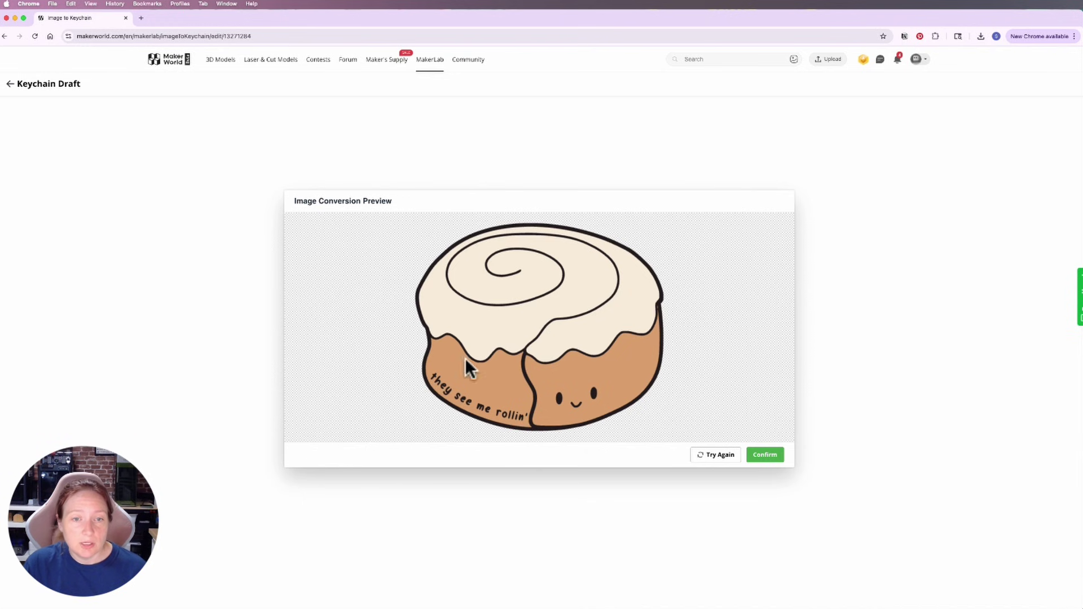
left_click(767, 455)
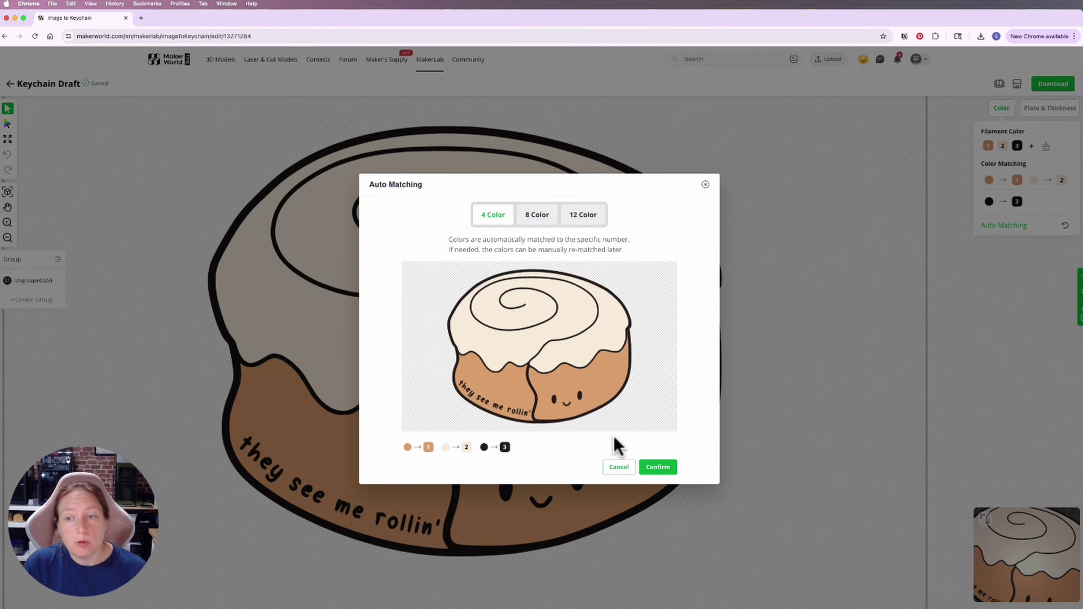
Step: Accept the 4 Color auto matching and try selecting the bun's brown regions
left_click(669, 467)
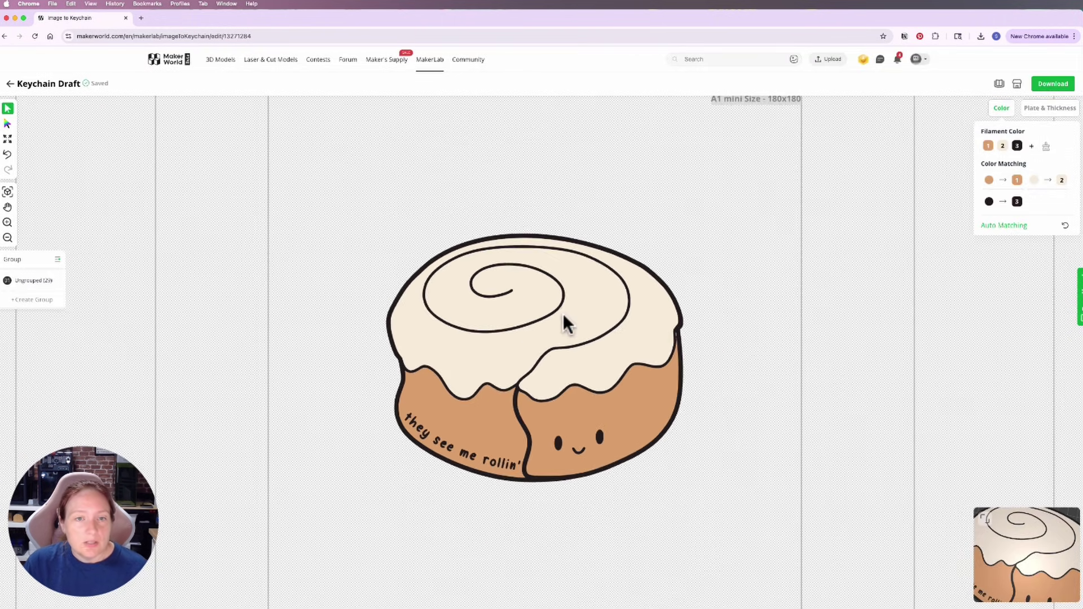
left_click(563, 316)
left_click(648, 439)
left_click(217, 285)
Step: Resize the whole image to width 40, giving 40.00 × 33.49
left_click(8, 141)
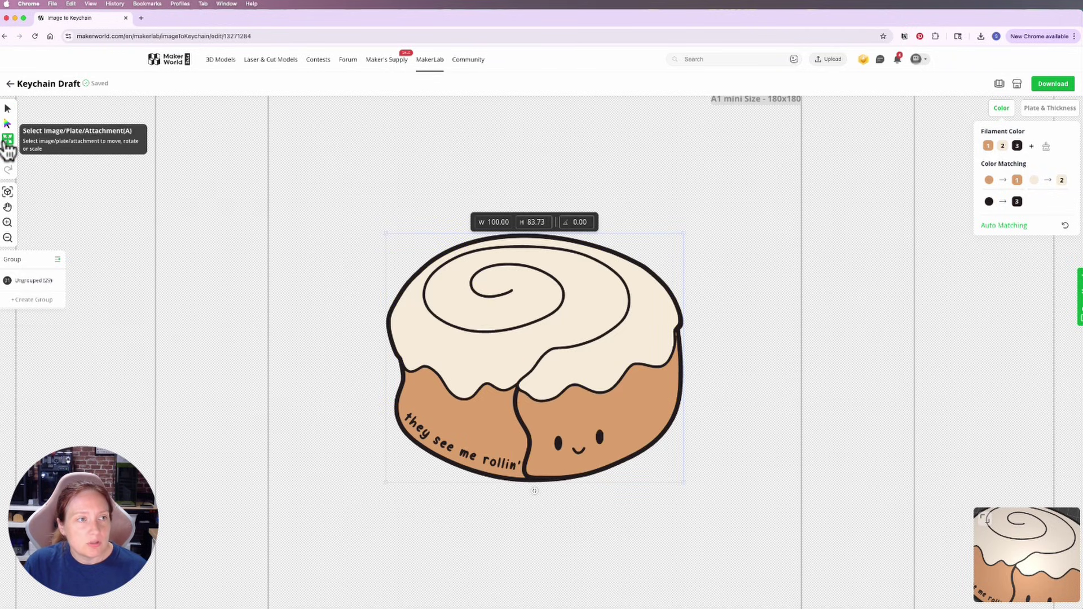
double_click(501, 221)
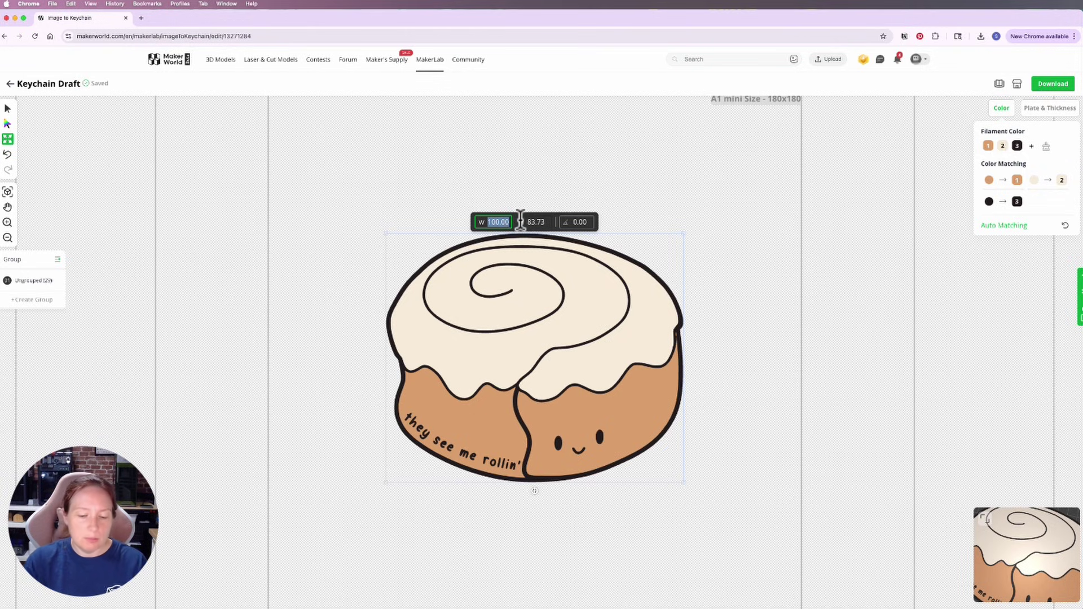
type("40")
key("Return")
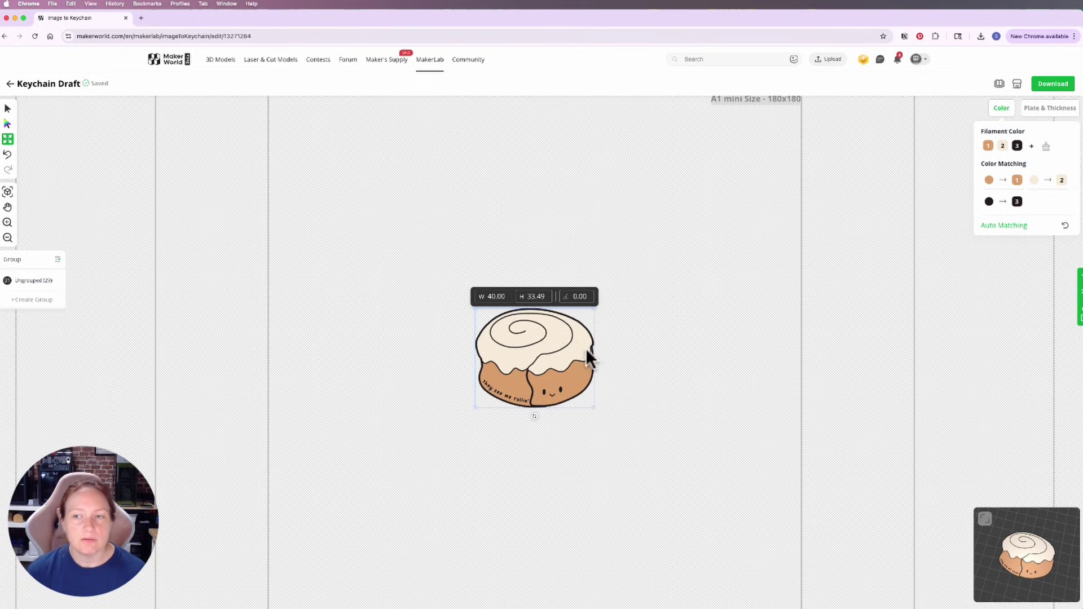
scroll(549, 393, "up", 5)
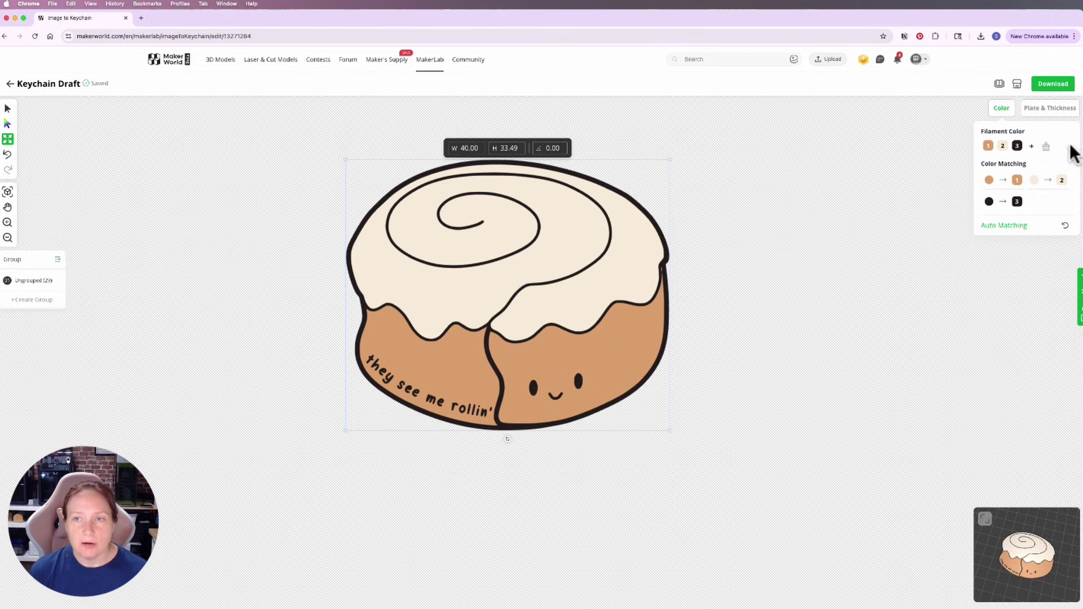
Step: Add a fourth filament colour, a light tan chosen from the custom gradient
left_click(1032, 146)
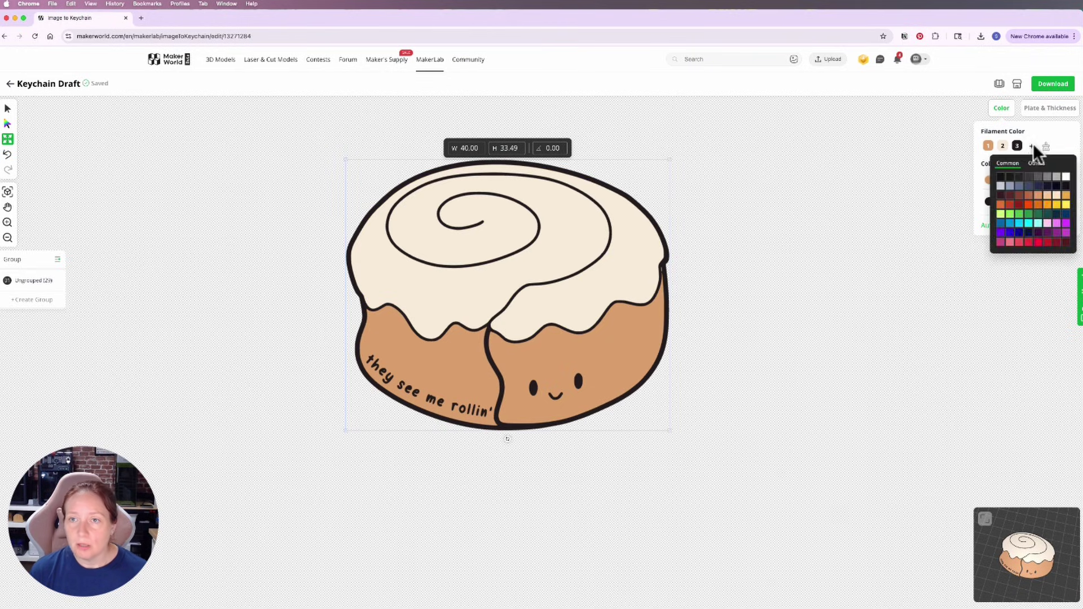
left_click(1050, 206)
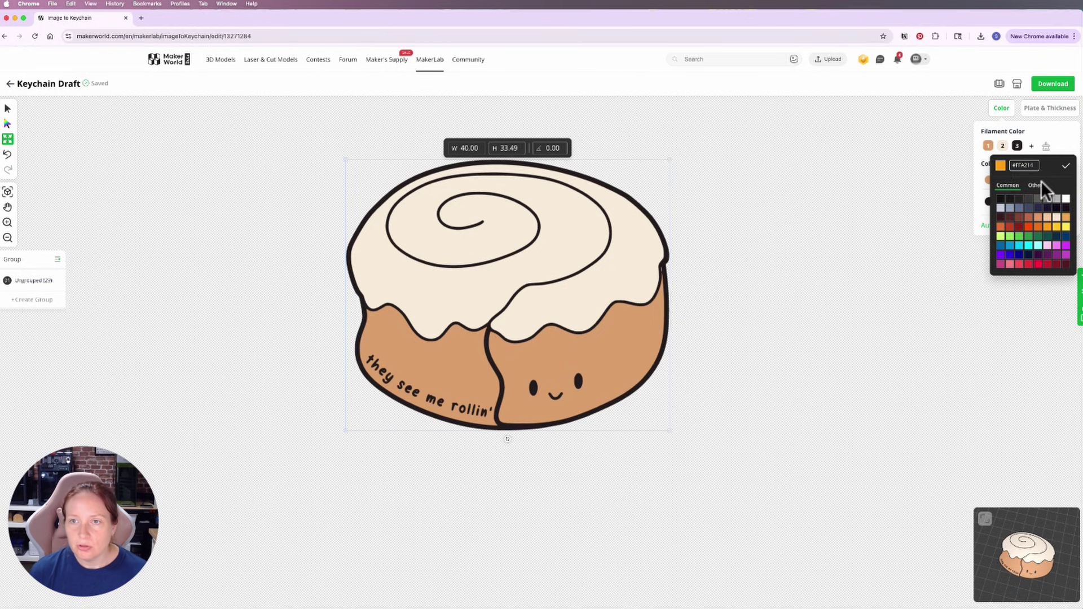
left_click(1036, 185)
left_click(1025, 223)
mouse_move(1027, 224)
left_mouse_down()
mouse_move(1032, 237)
mouse_move(1036, 210)
left_mouse_up()
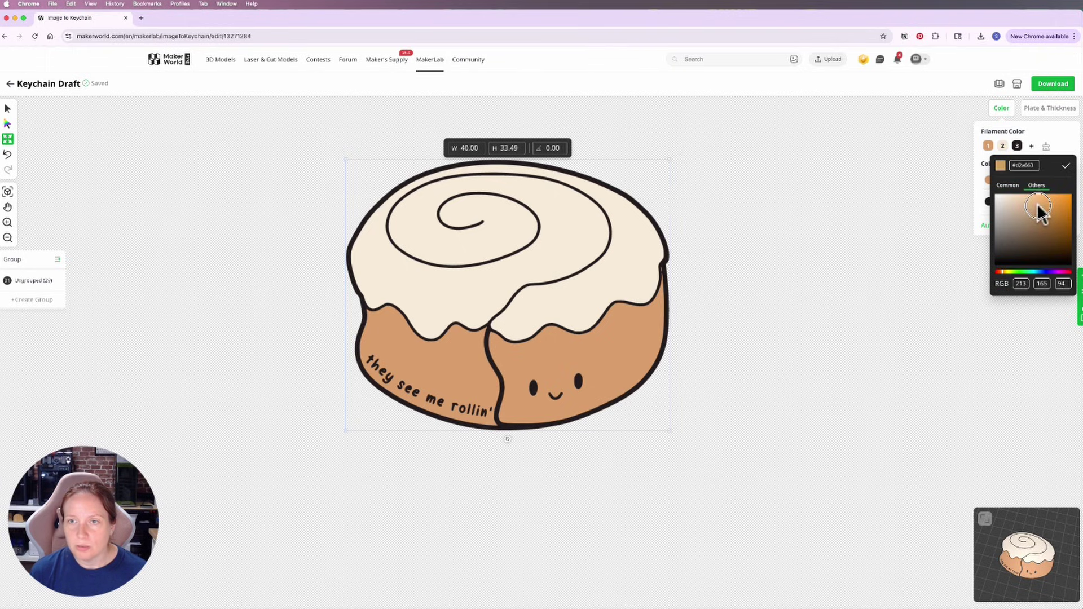
left_click(1066, 165)
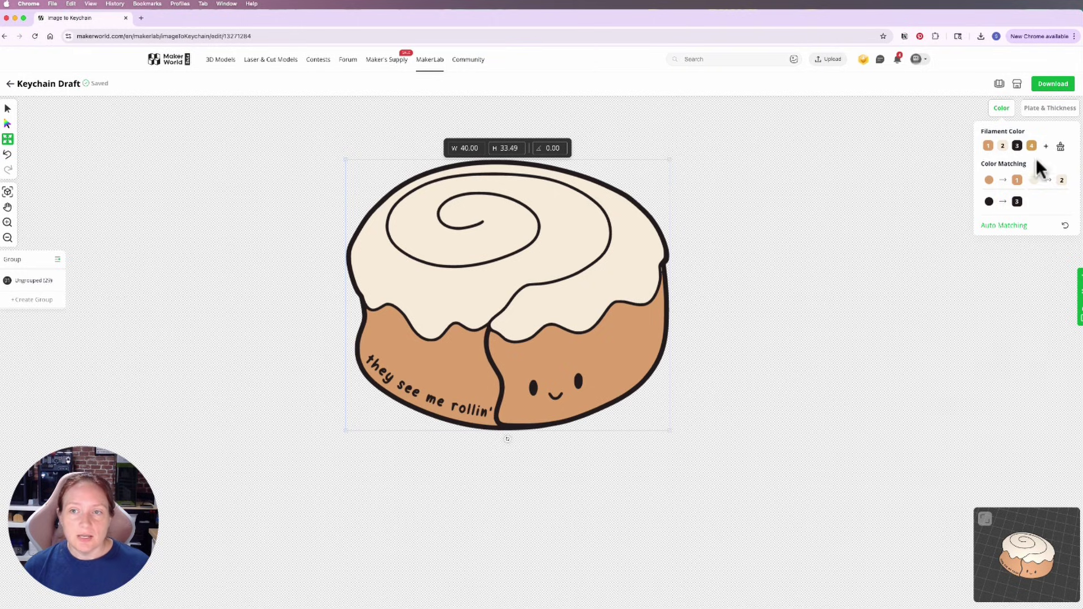
left_click(1053, 108)
Step: Make the backing plate 0.5 mm thick in tan filament 4, leaving 1.5 mm image thickness
left_click(1000, 204)
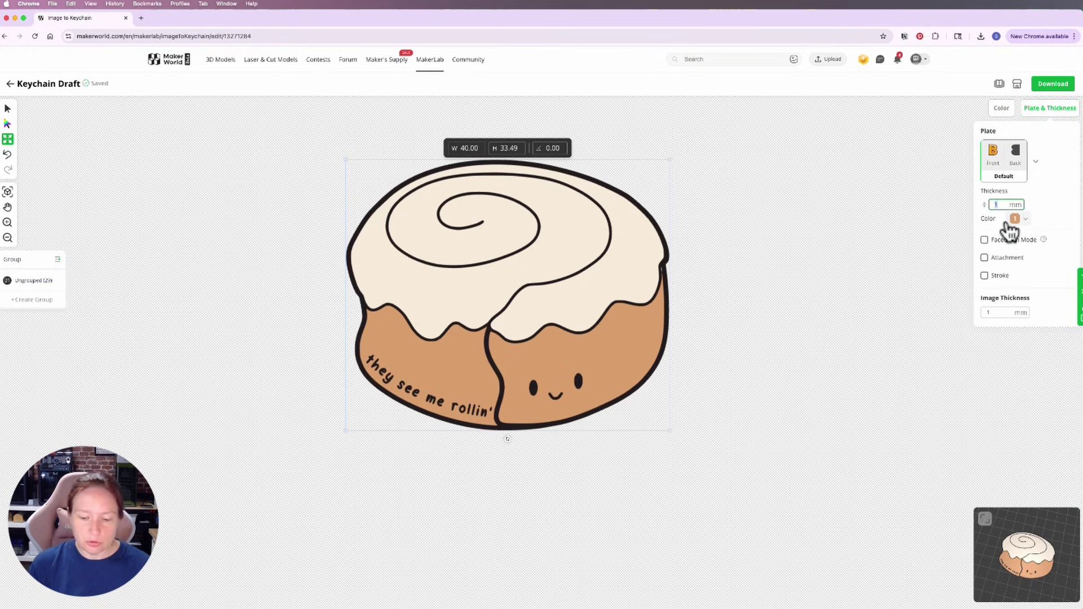
type("5")
left_click(1026, 220)
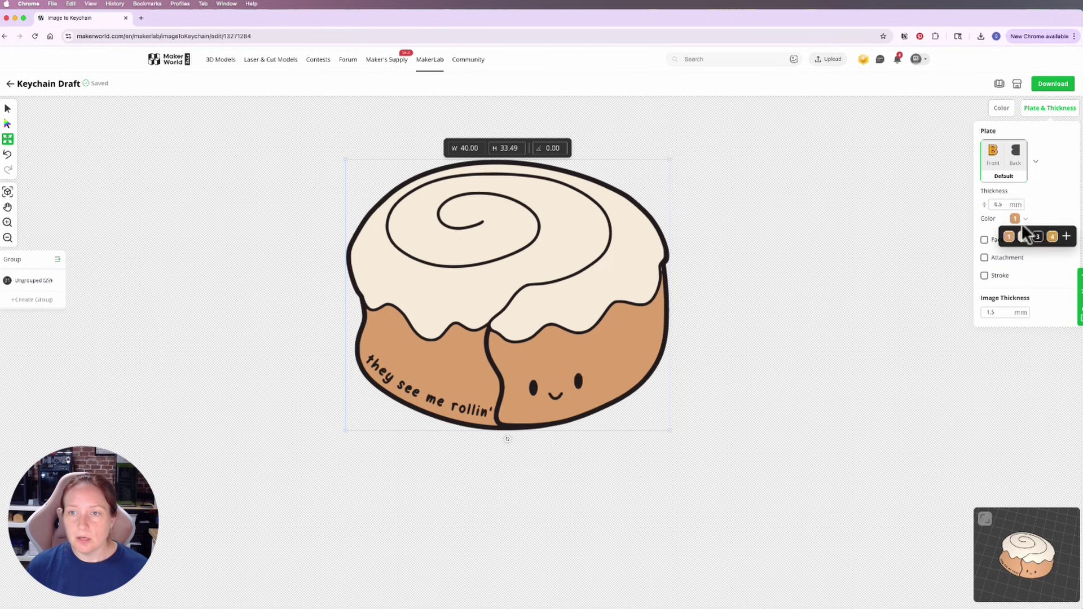
left_click(1051, 237)
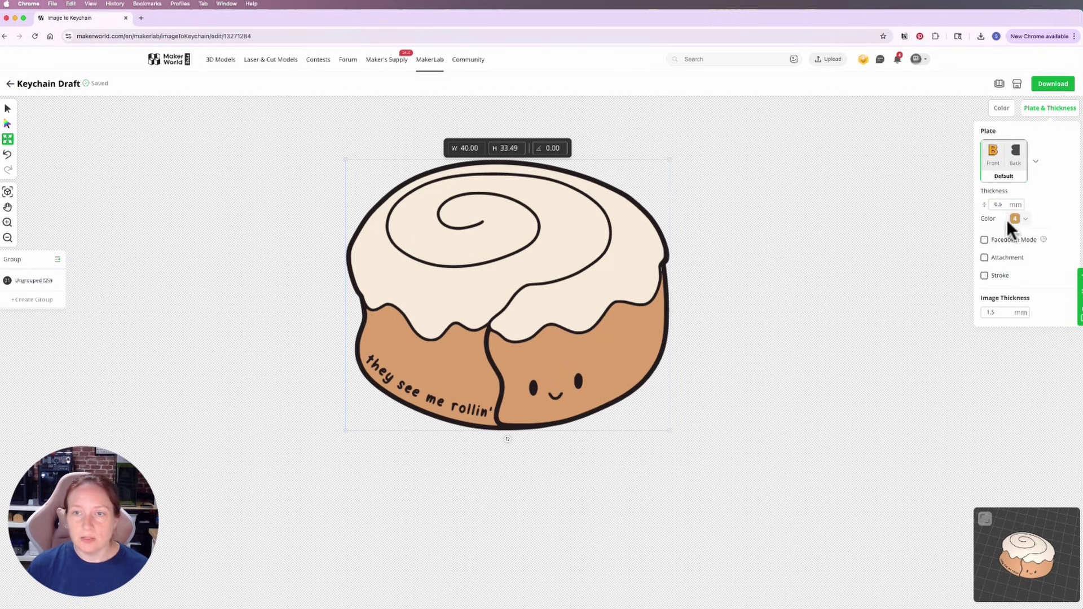
left_click(1004, 115)
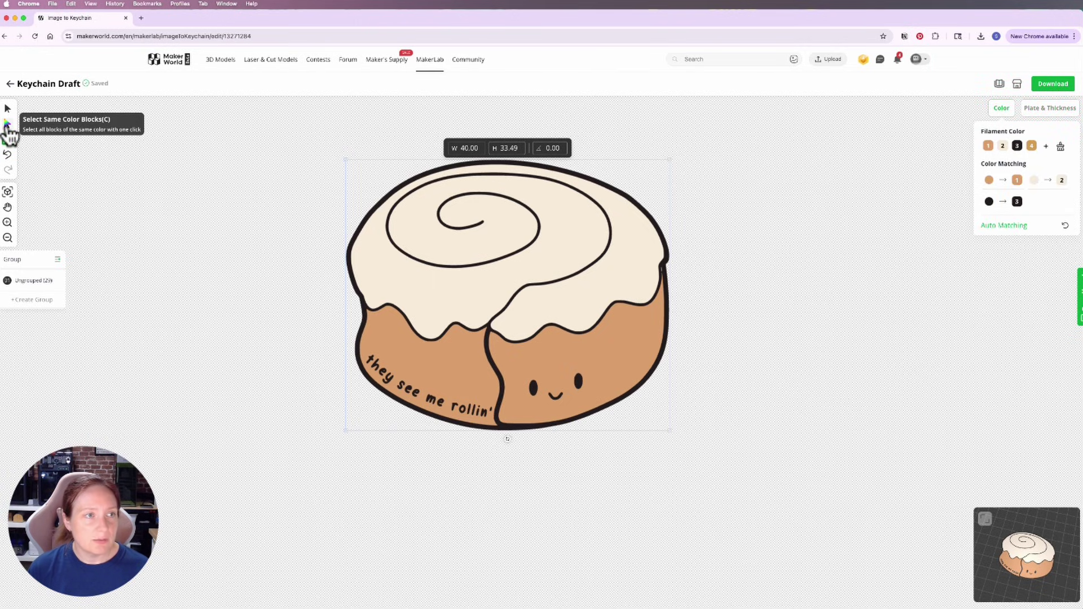
Step: Set all the brown dough regions to 1 mm thickness
left_click(8, 124)
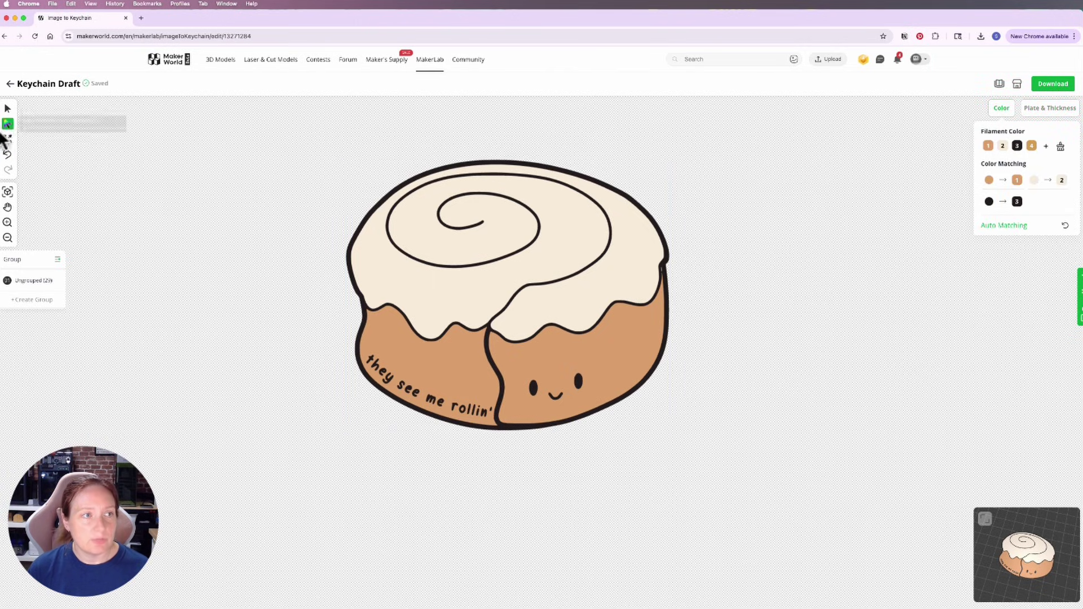
left_click(598, 366)
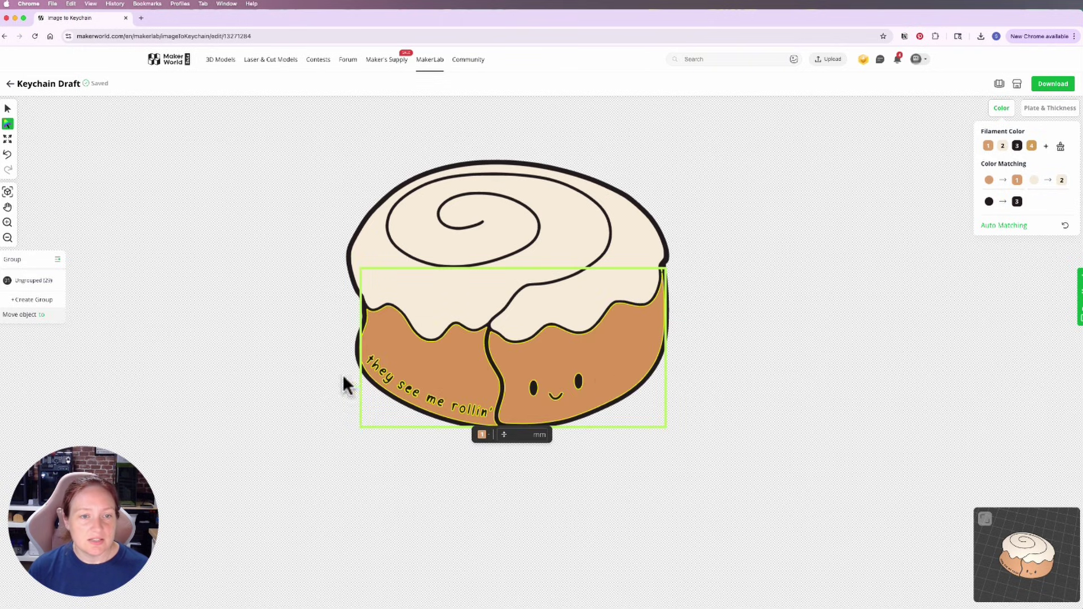
left_click(520, 434)
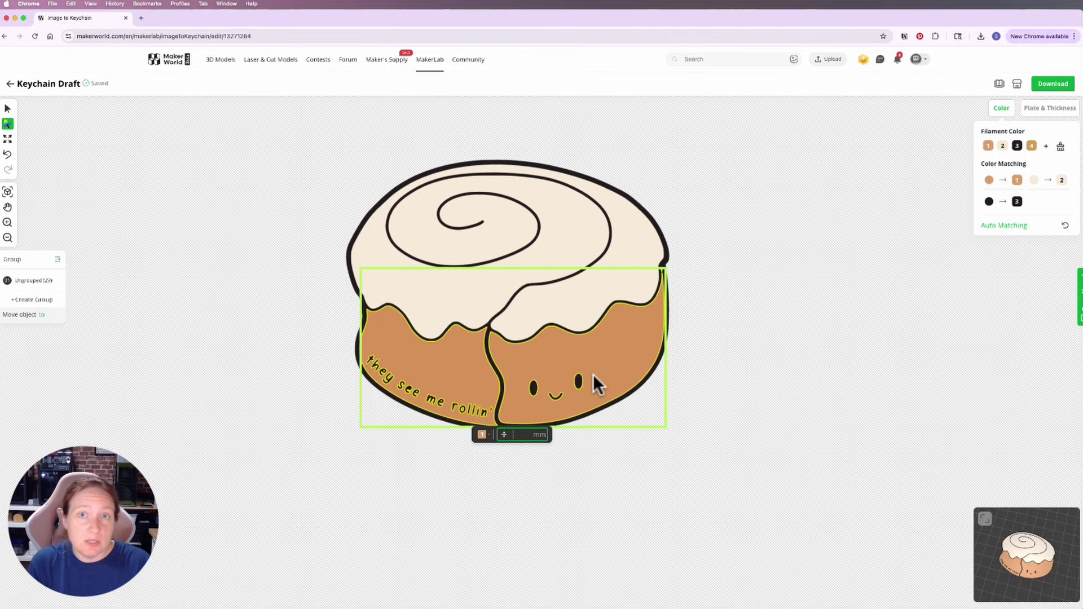
type("1")
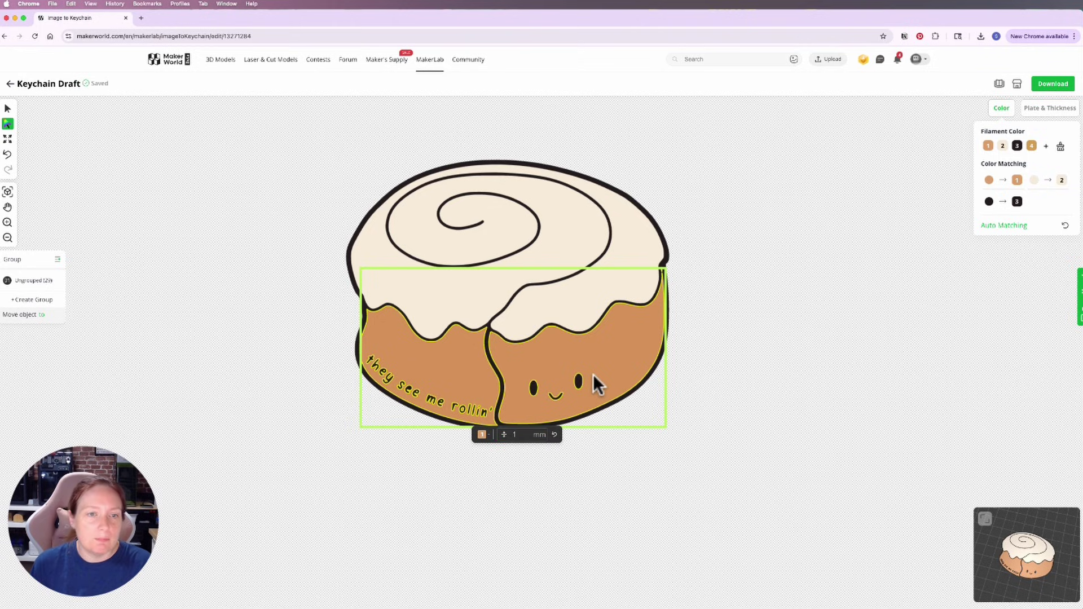
Step: Select the bun's black outline layer, showing colour 3 at 1 mm
left_click(577, 309)
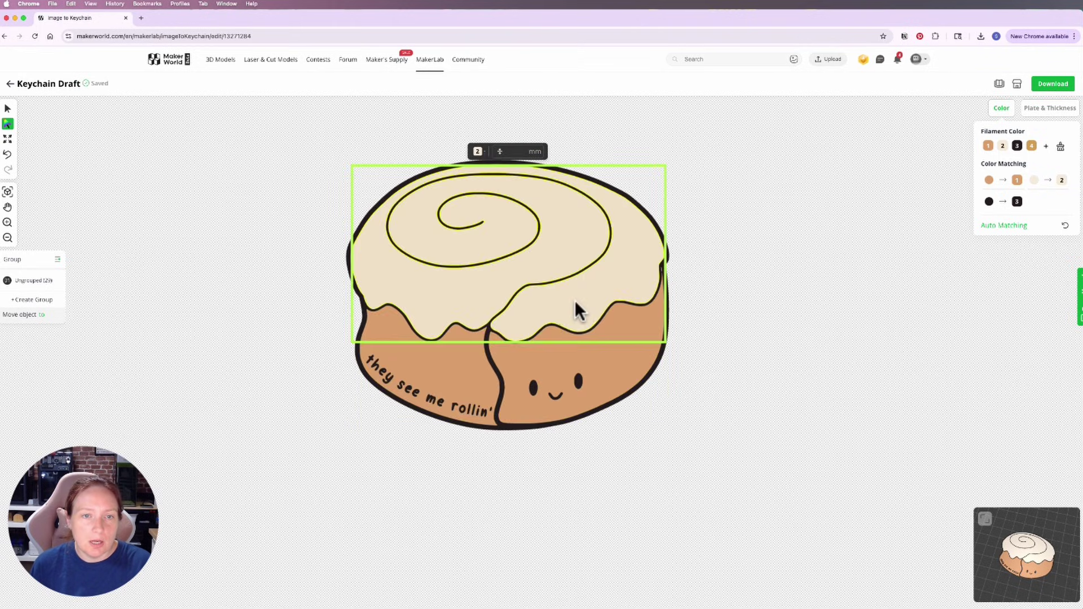
left_click(519, 152)
left_click(7, 108)
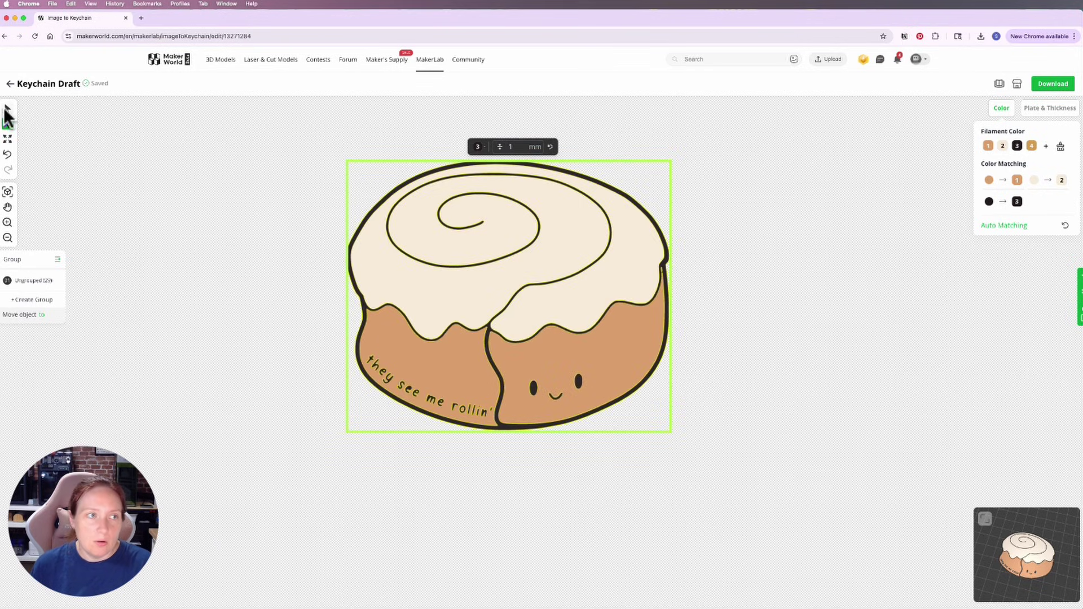
left_click(200, 274)
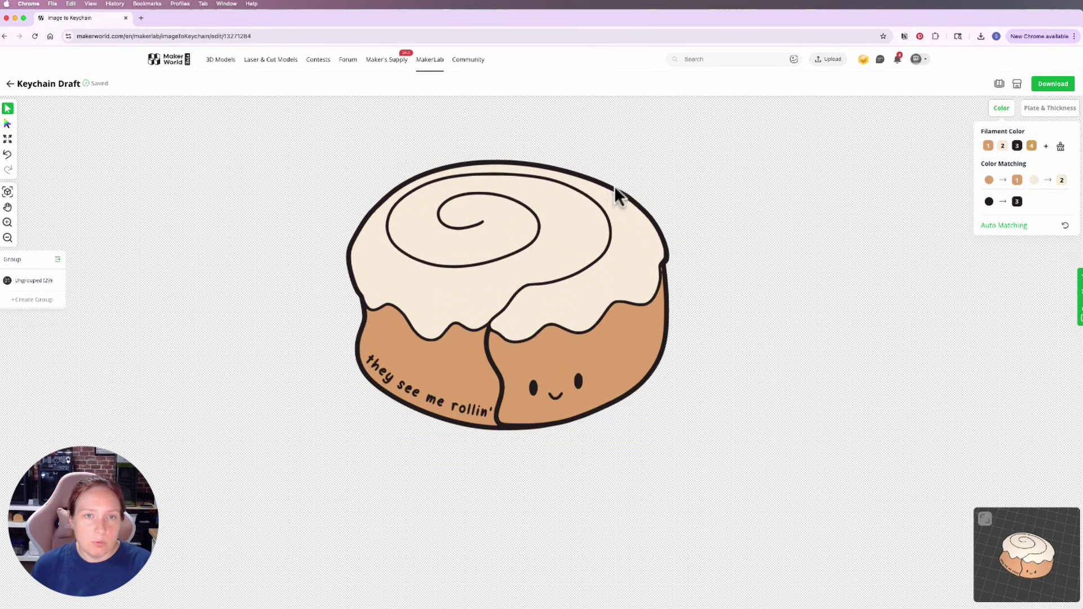
left_click(620, 401)
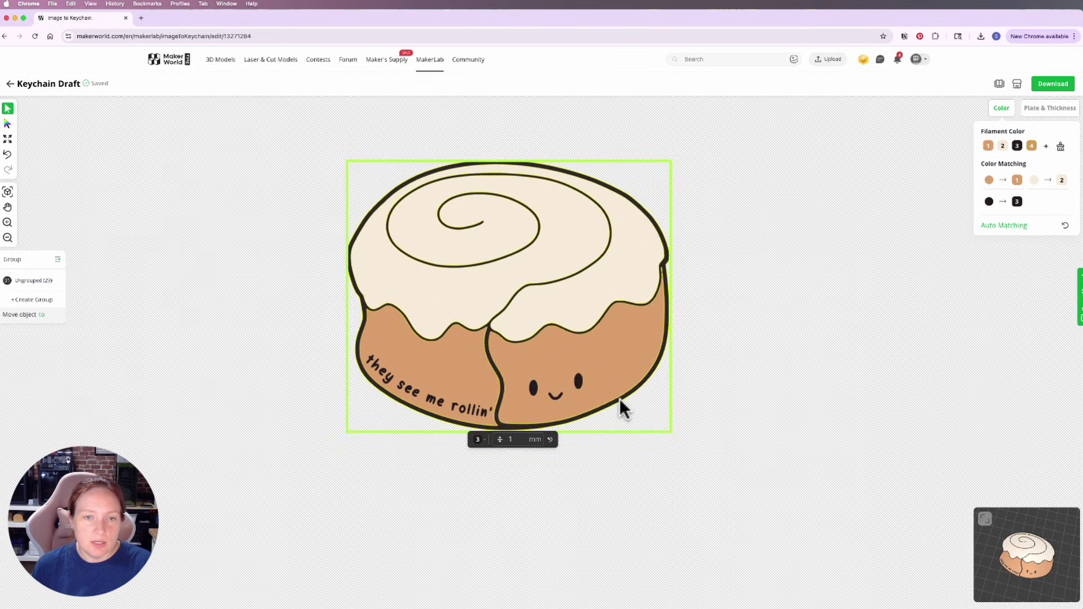
Step: Change the outline to gold filament 4 and make it 1.5 mm thick
left_click(1031, 146)
left_click(1031, 145)
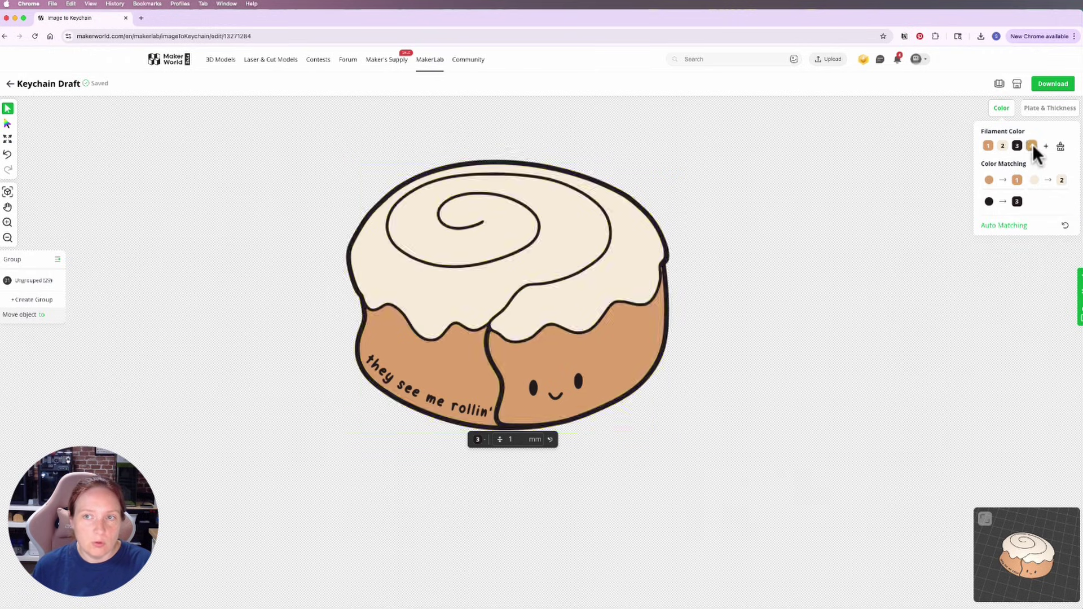
left_click(478, 439)
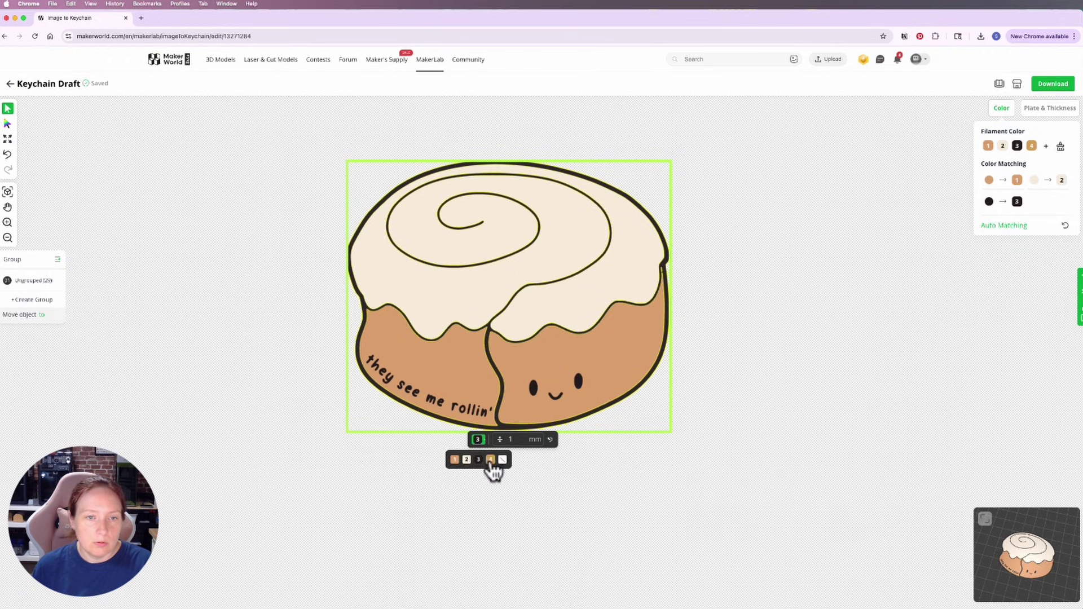
left_click(490, 460)
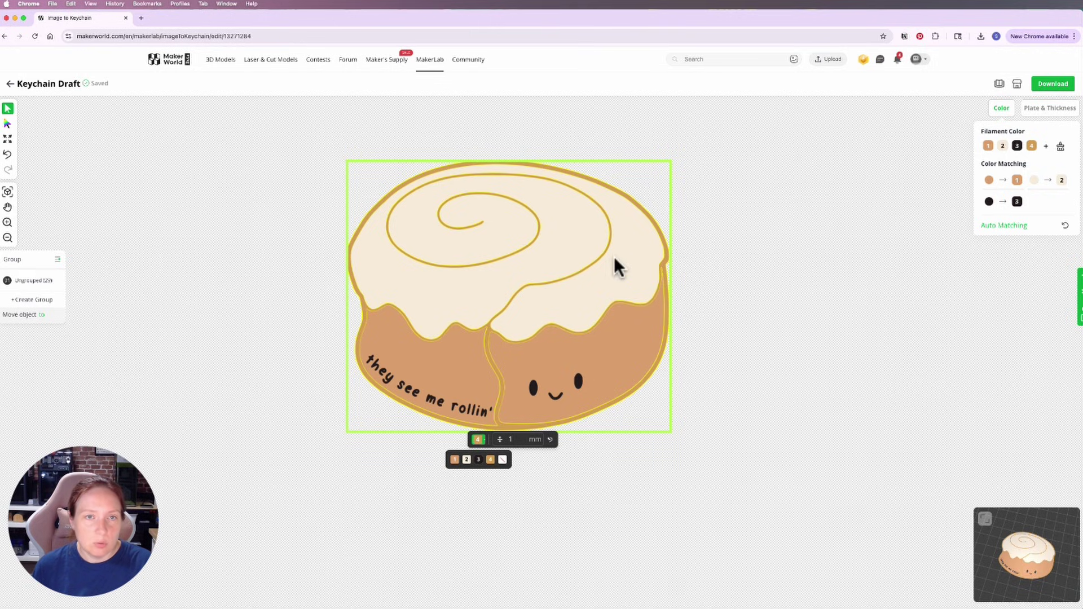
left_click(516, 439)
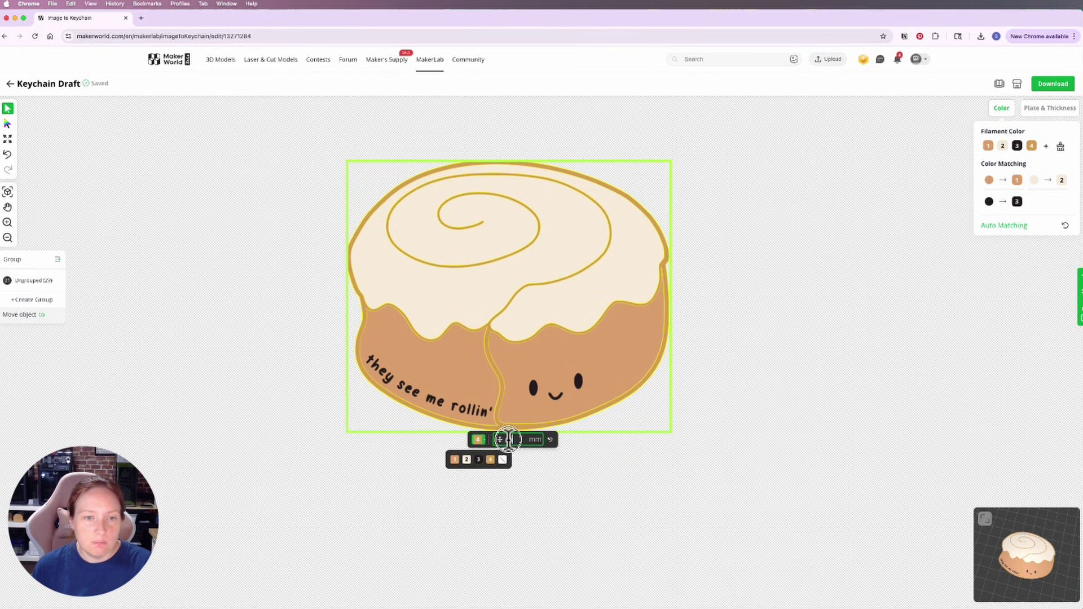
type("1.5")
left_click(737, 493)
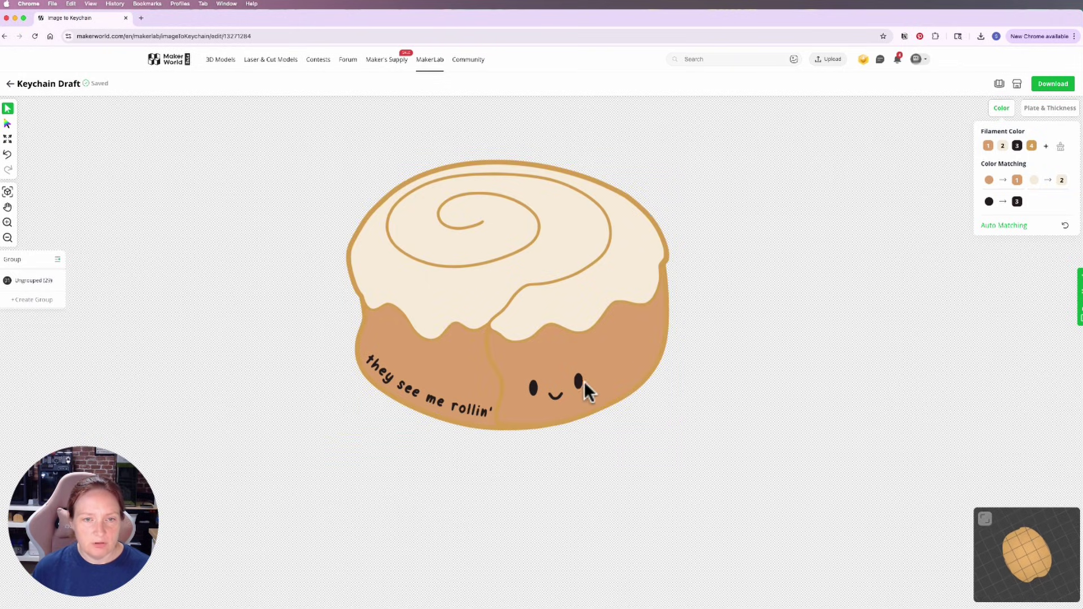
Step: Check that the text and face stay black, then clear the selection
left_click(578, 381)
left_click(8, 124)
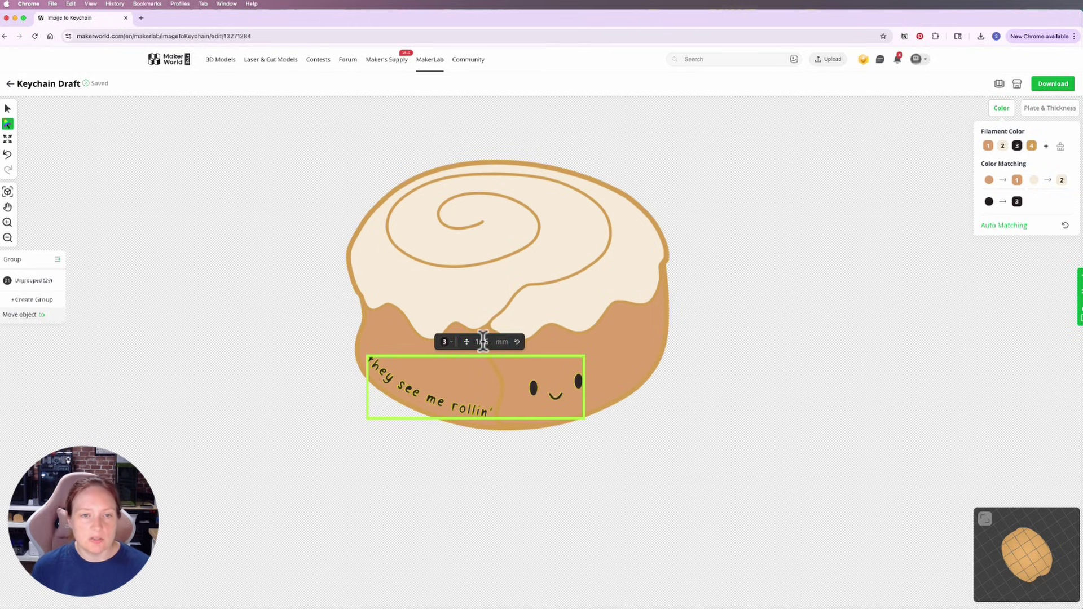
left_click(863, 519)
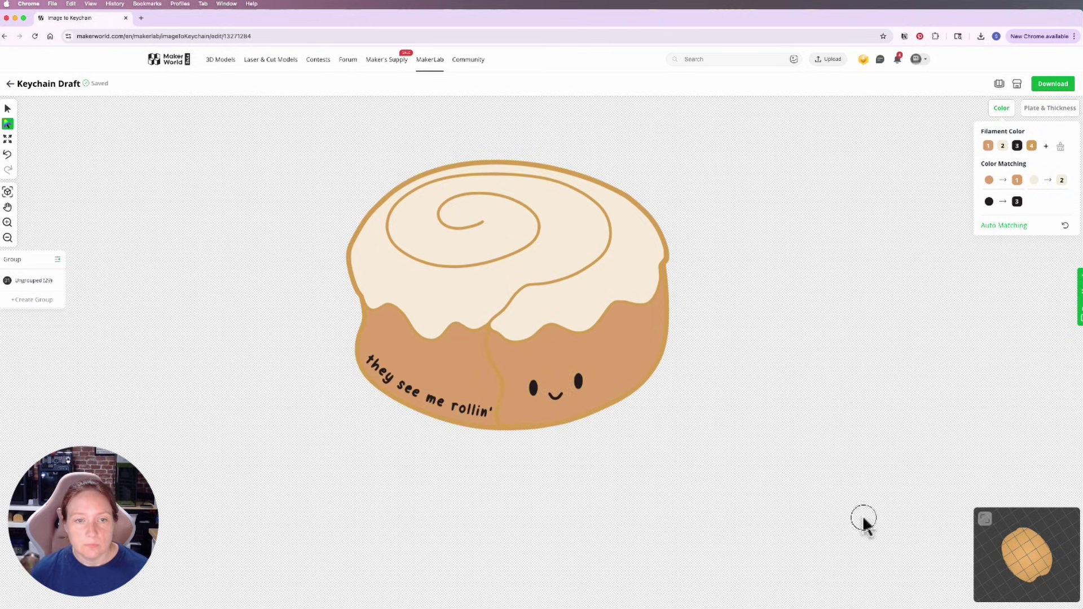
Step: Orbit and zoom the 3-D model to inspect the raised gold outline and black lettering
left_click(978, 514)
left_click_drag(509, 273, 733, 428)
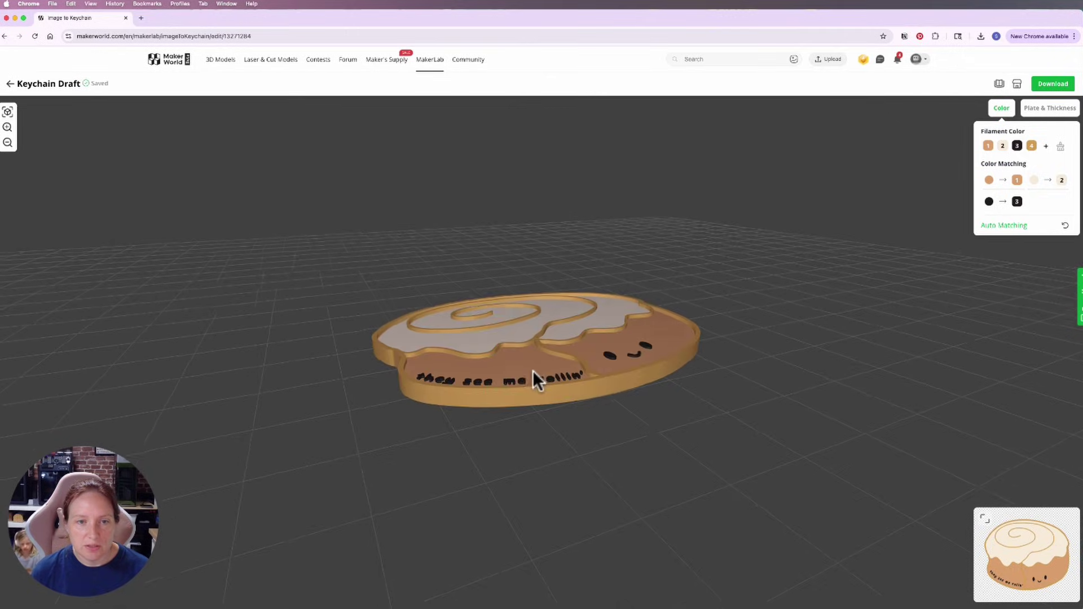
scroll(532, 370, "up", 5)
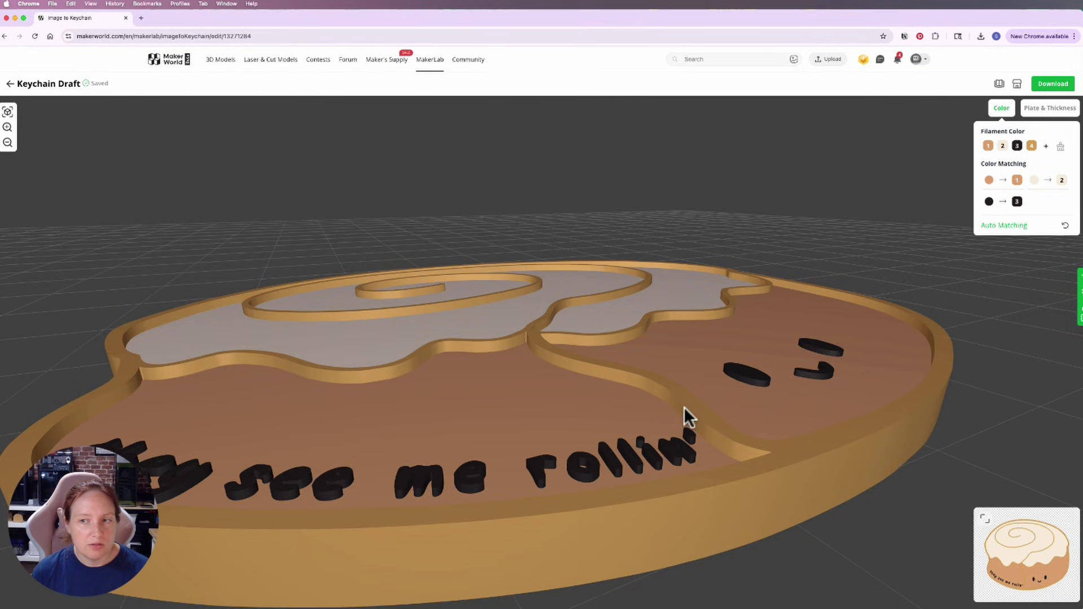
scroll(684, 407, "down", 5)
left_click_drag(680, 410, 652, 423)
Step: Rename the project from Keychain Draft to 'Cinnamon.Roll.Pin'
left_click(984, 521)
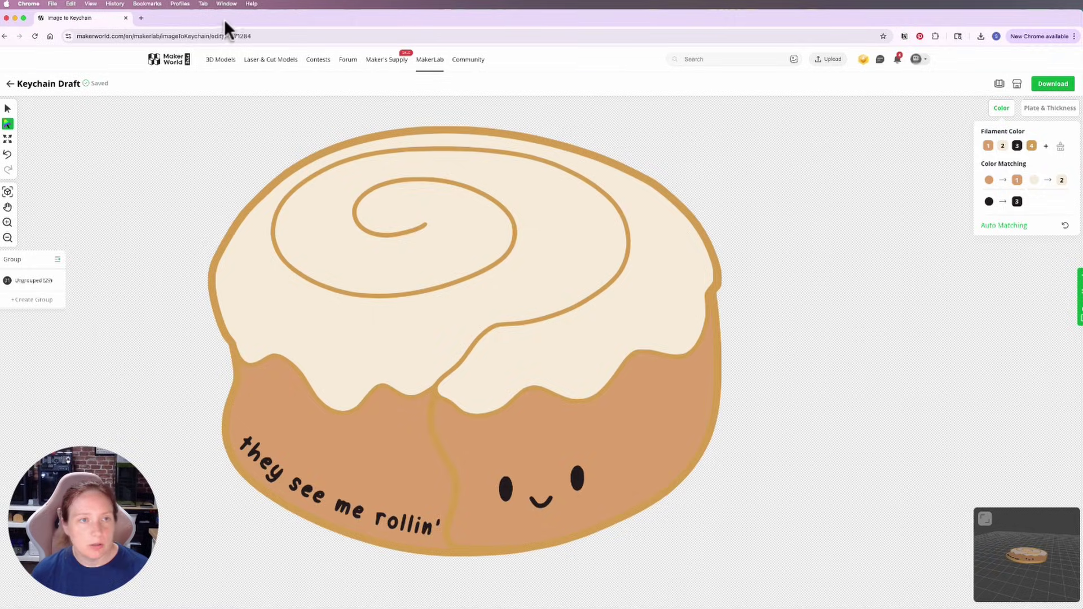
double_click(70, 84)
left_click_drag(70, 85, 2, 84)
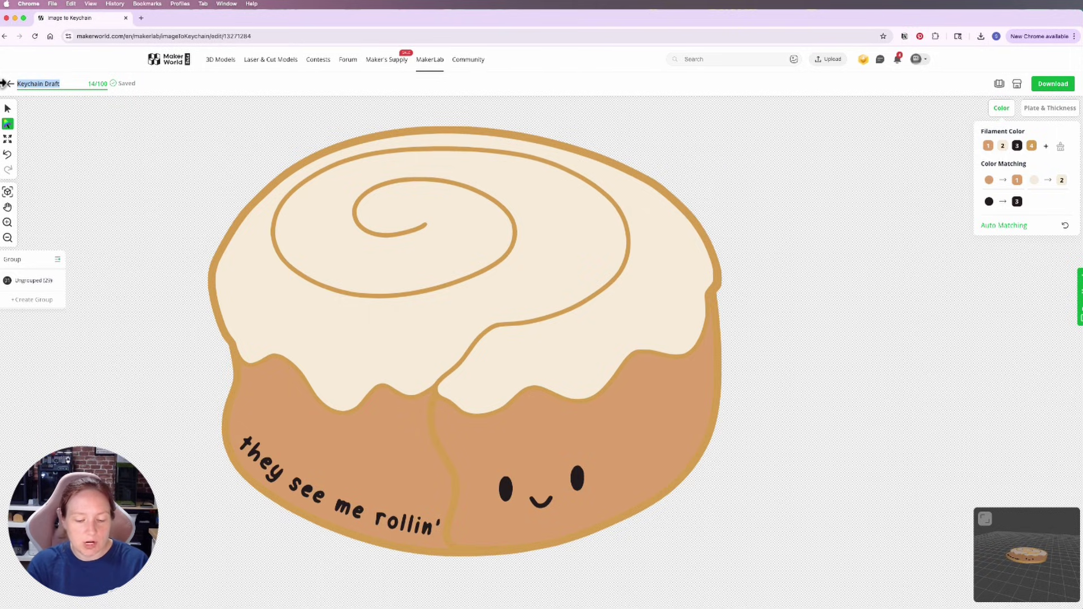
type("Cinnamon.Roll.Pi")
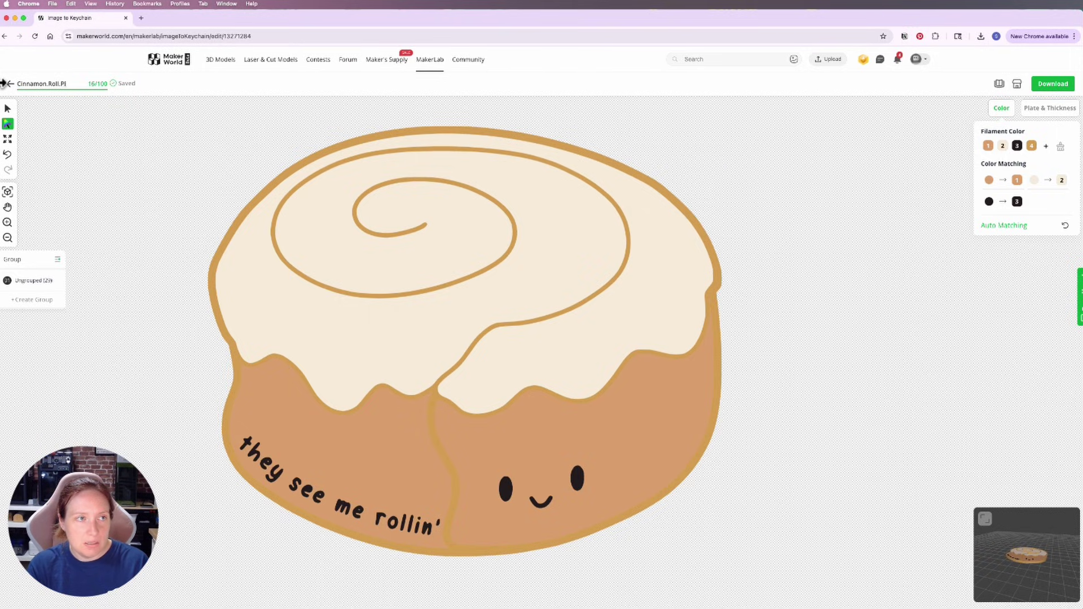
type("n")
key("Return")
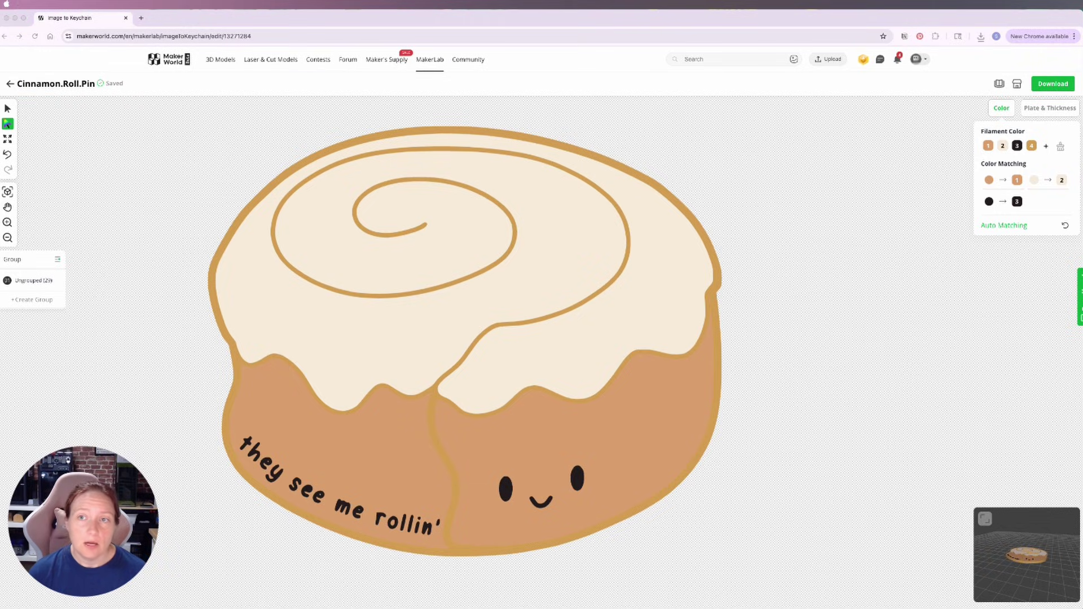
Step: Download the model as a 3MF for a 0.2 mm nozzle
left_click(1055, 85)
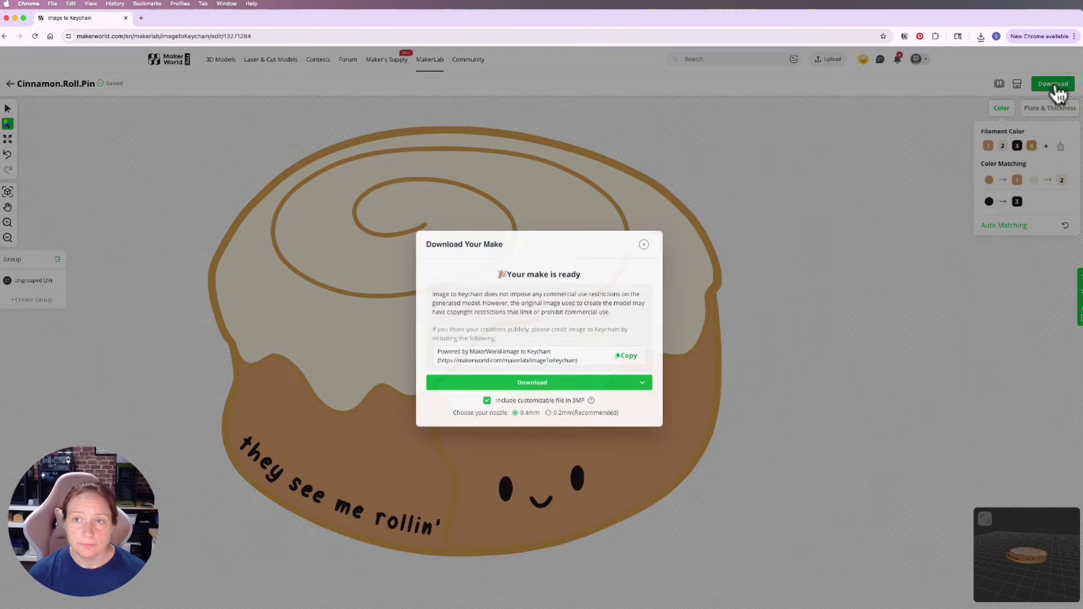
left_click(549, 413)
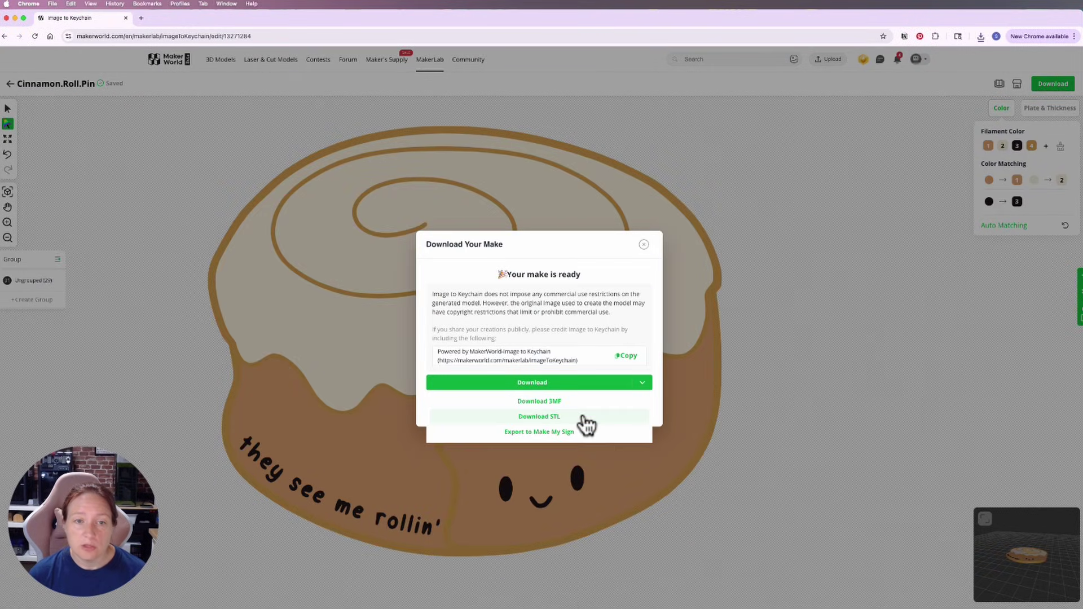
mouse_move(592, 388)
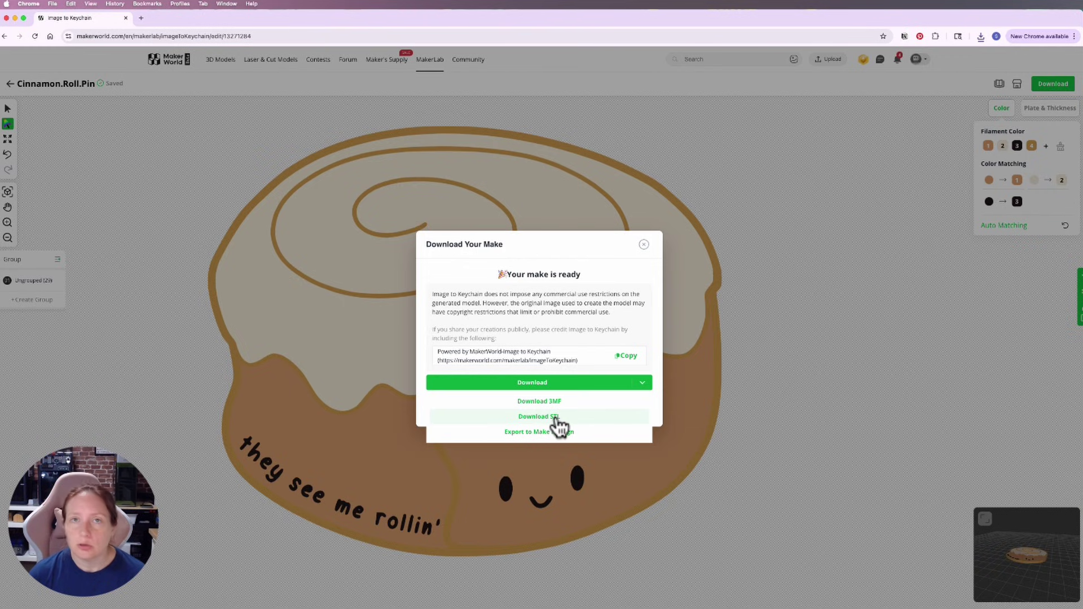
left_click(537, 404)
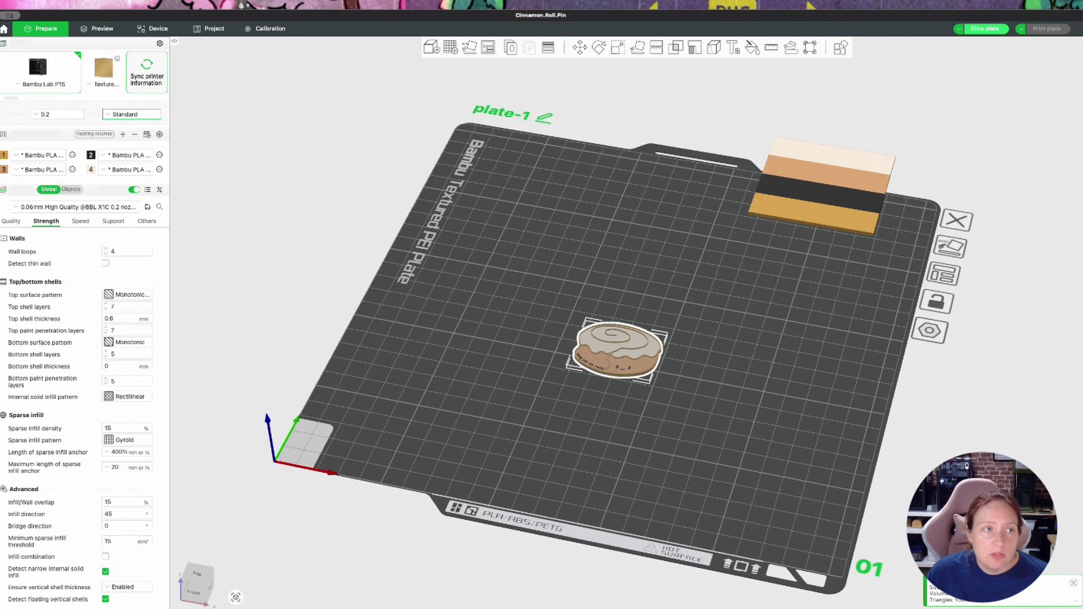
Step: Switch the process preset to 0.12mm Standard enamel pin and review its quality settings
left_click(63, 206)
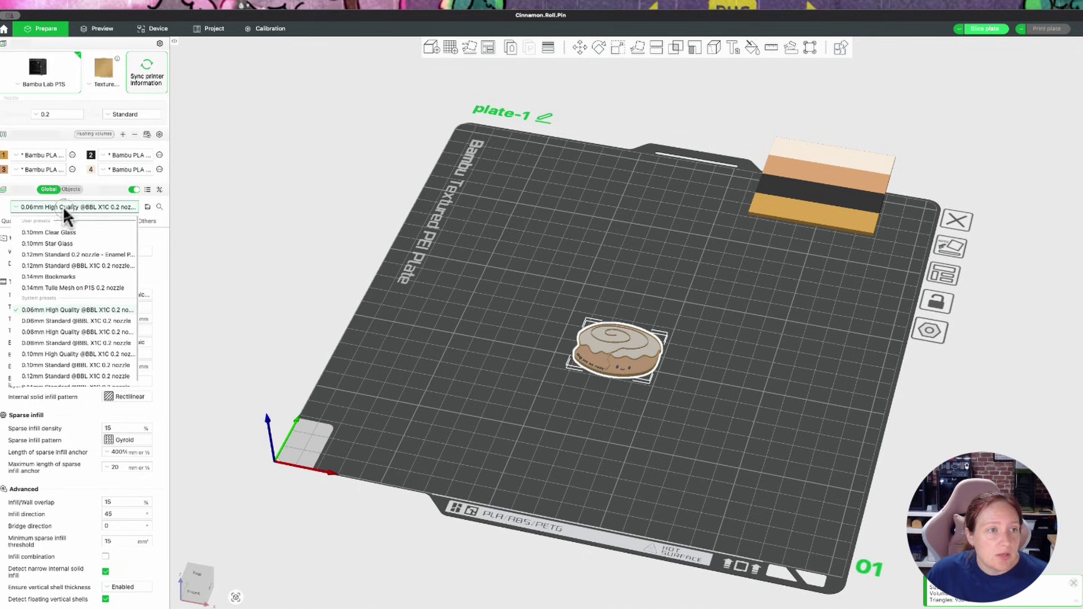
left_click(93, 254)
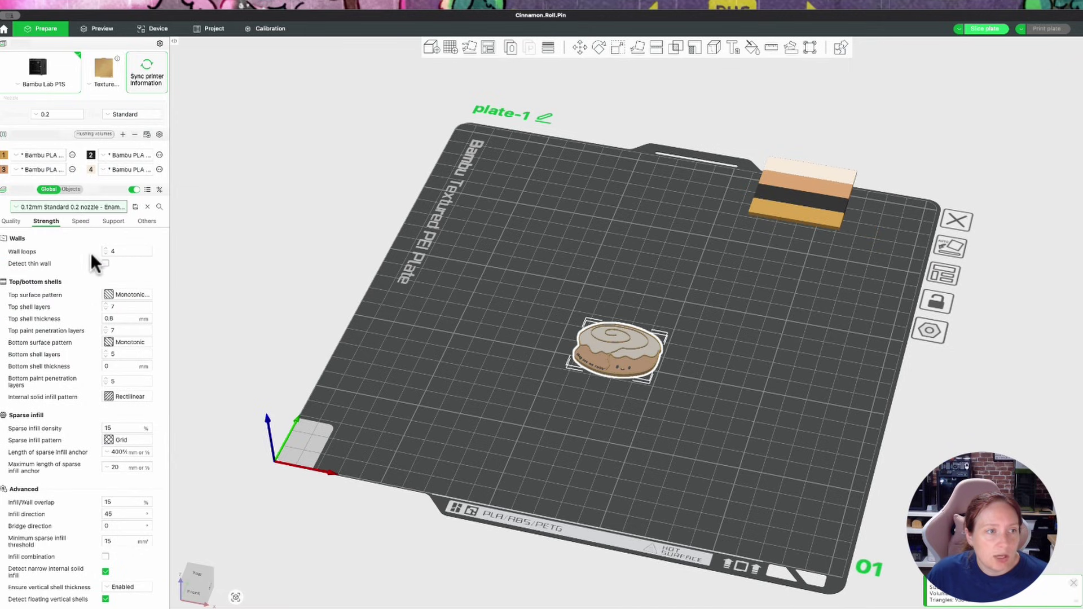
left_click(12, 221)
scroll(63, 428, "down", 10)
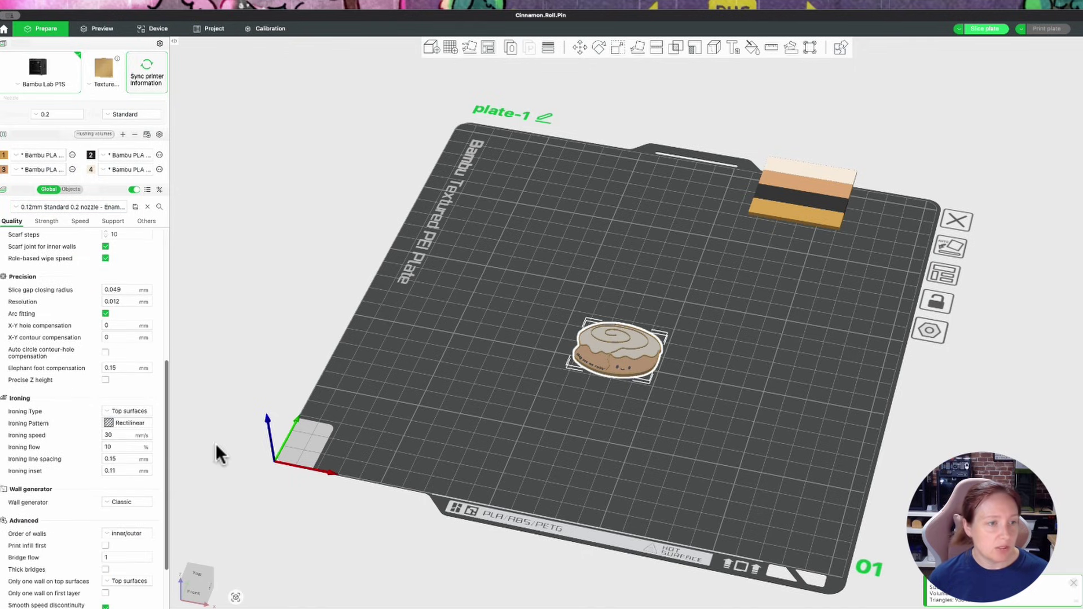
scroll(69, 407, "down", 2)
Step: Disable the prime tower so only the cinnamon roll pin remains on the plate
left_click(116, 220)
left_click(145, 221)
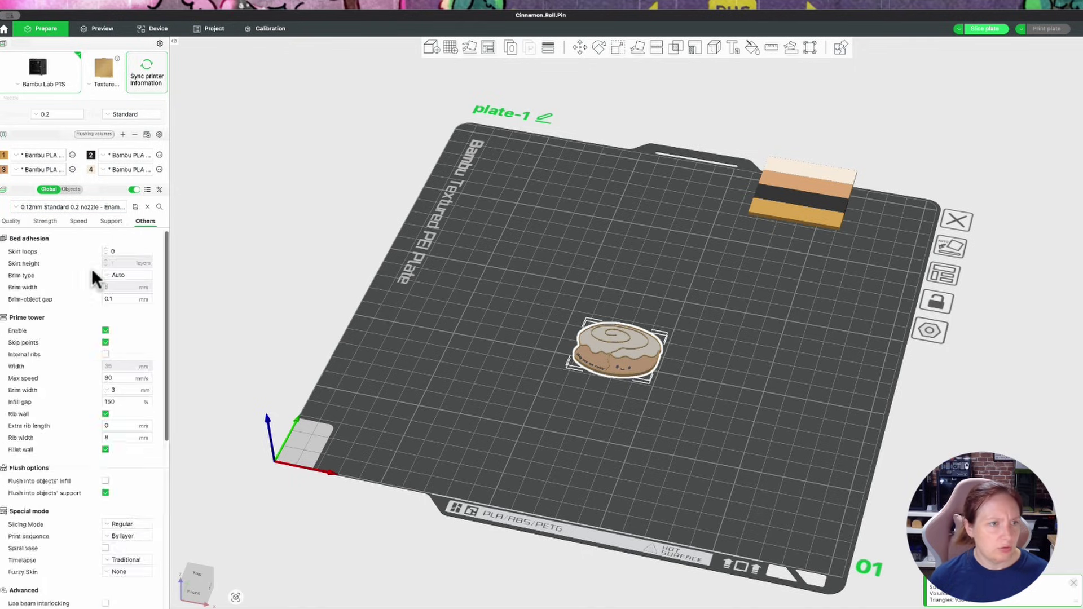
left_click(104, 330)
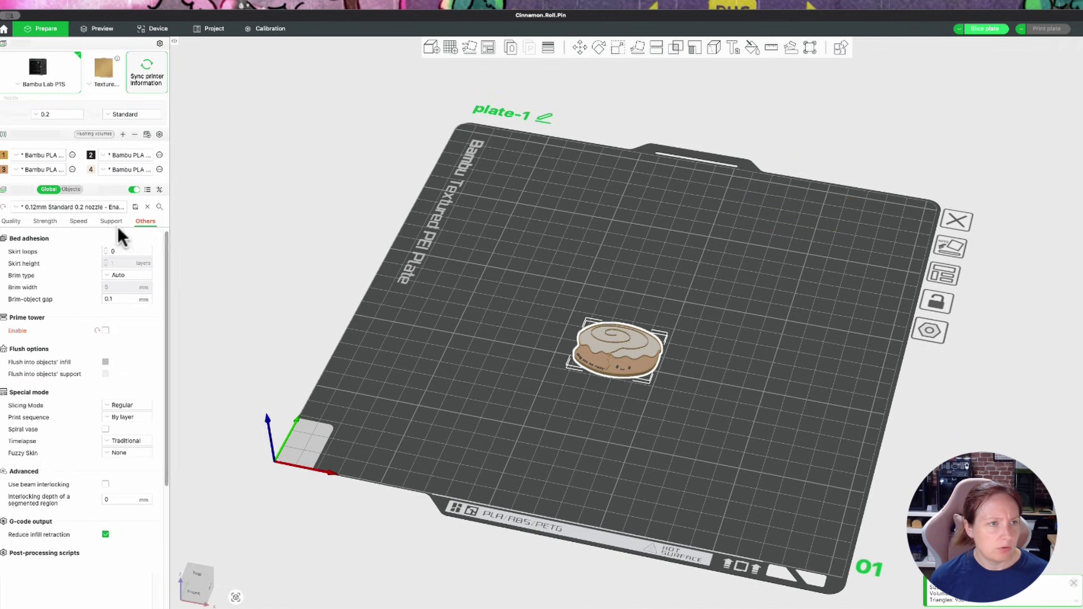
left_click(39, 221)
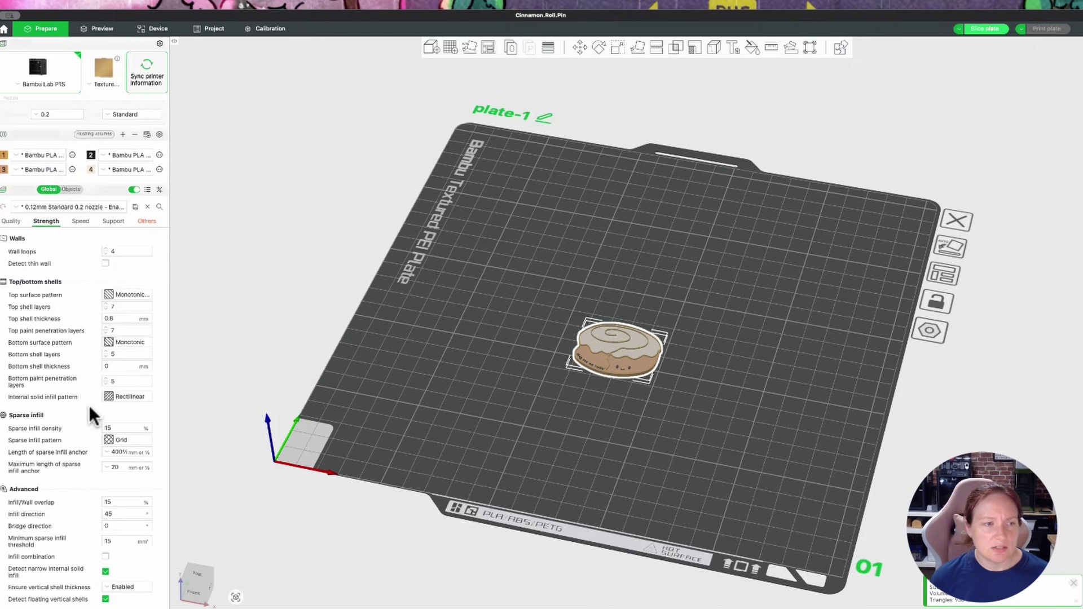
Step: Clone the cinnamon roll 8 times to fill the plate with a 3×3 grid
left_click(41, 158)
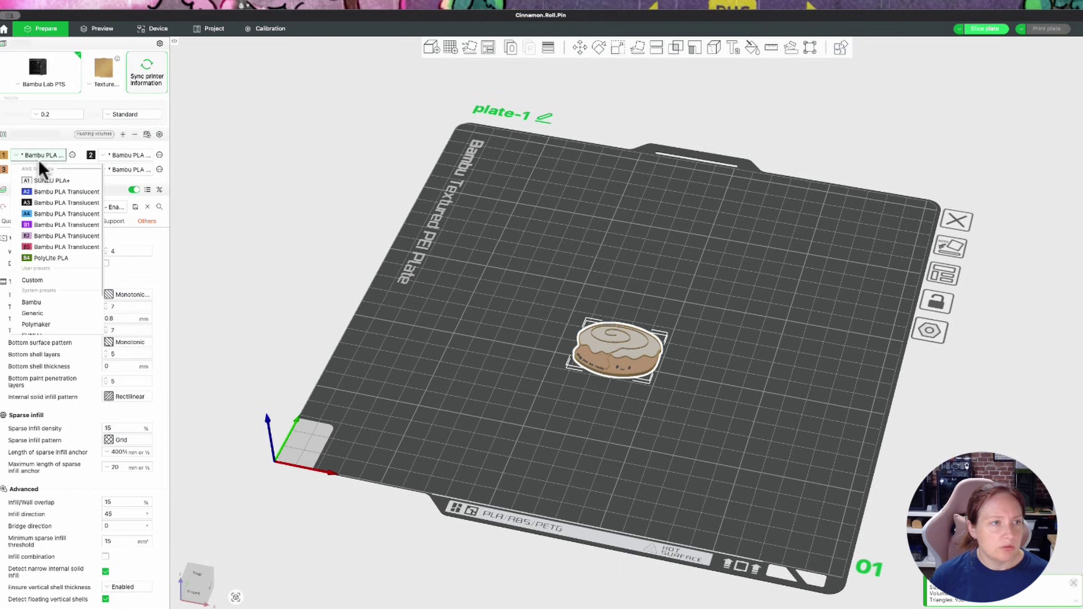
right_click(643, 340)
left_click(701, 353)
type("8")
key("Return")
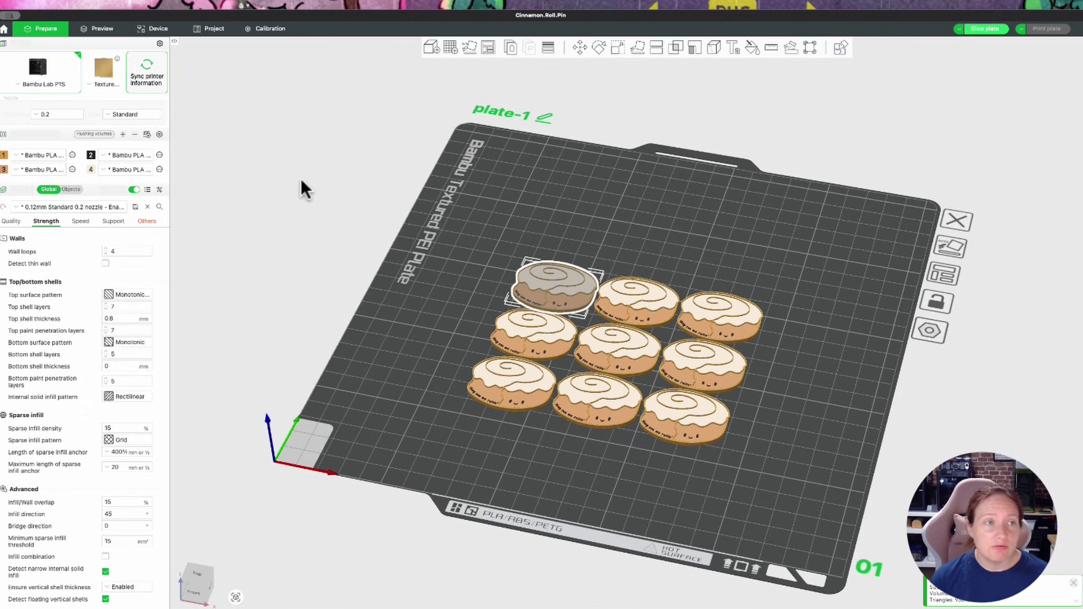
Step: Lower the flushing volumes multiplier to 0.6 and accept
left_click(91, 134)
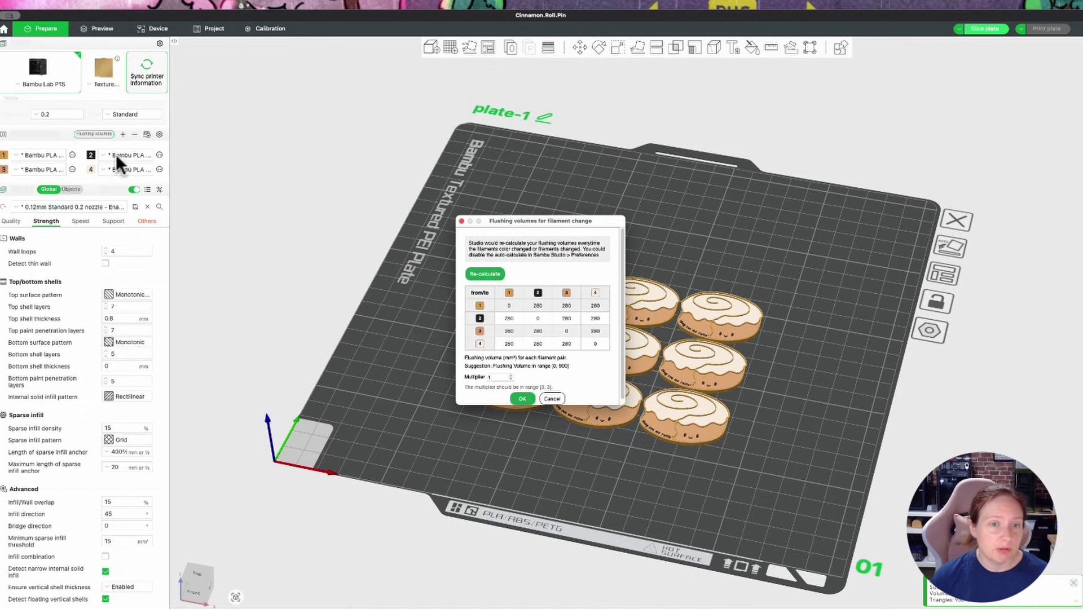
scroll(503, 379, "down", 1)
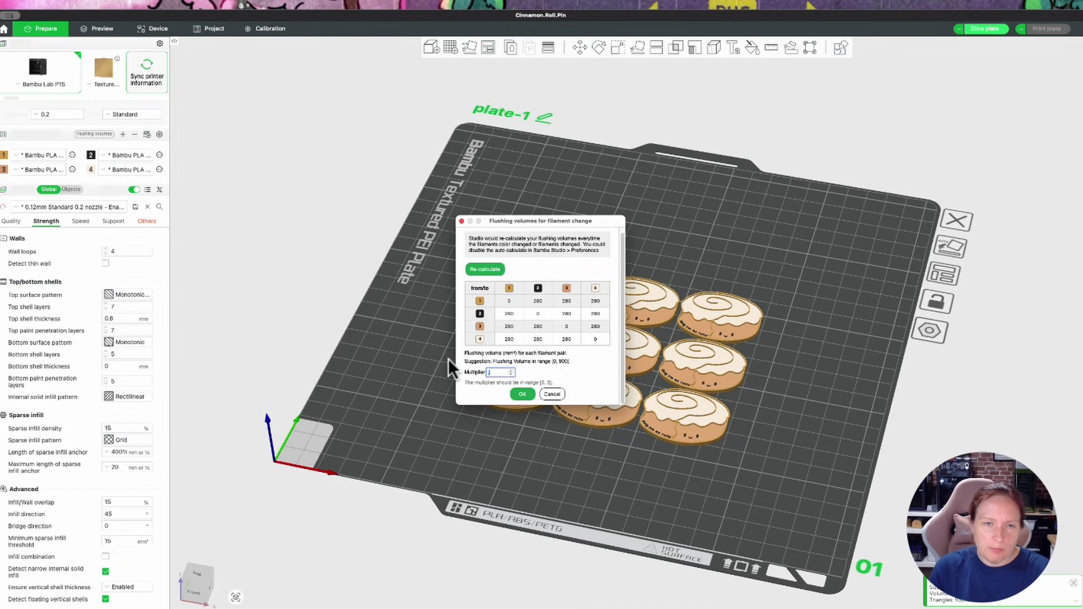
type(".6")
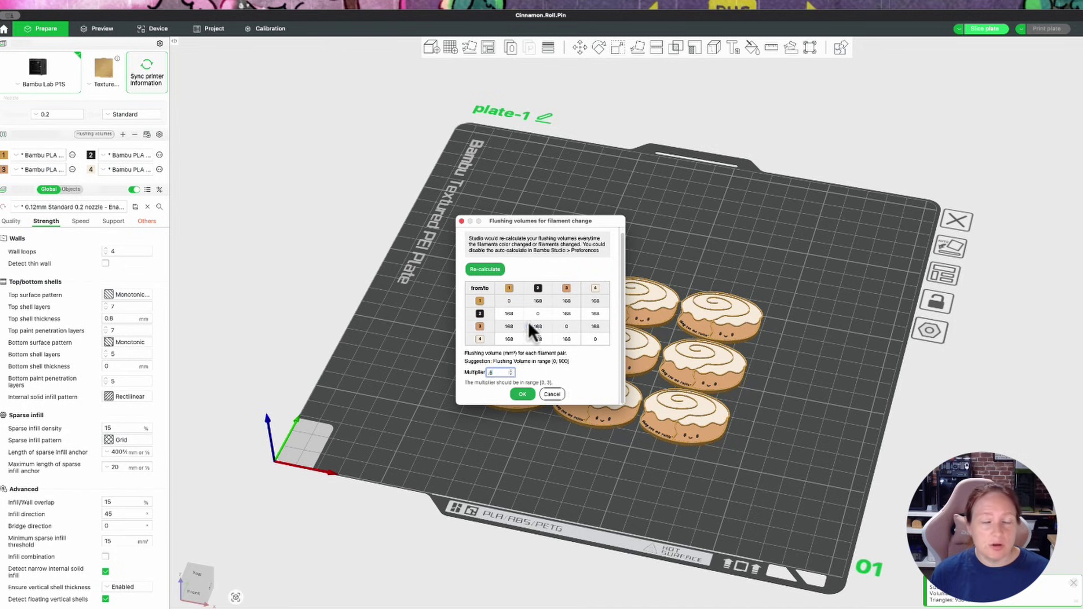
left_click(520, 395)
Step: Slice the plate and inspect the result from the top view
left_click(984, 29)
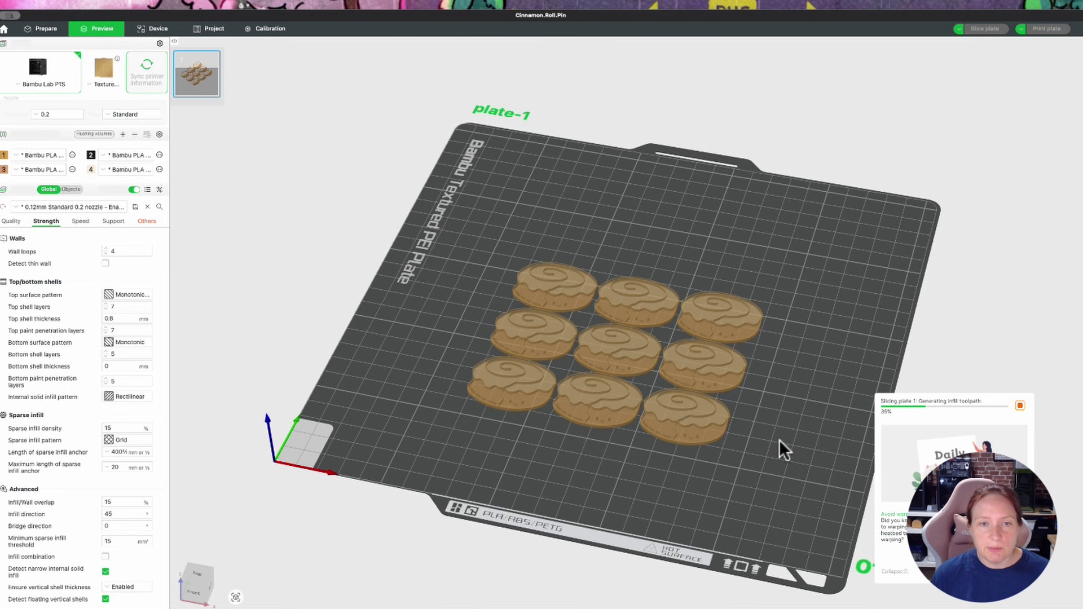
scroll(620, 459, "up", 10)
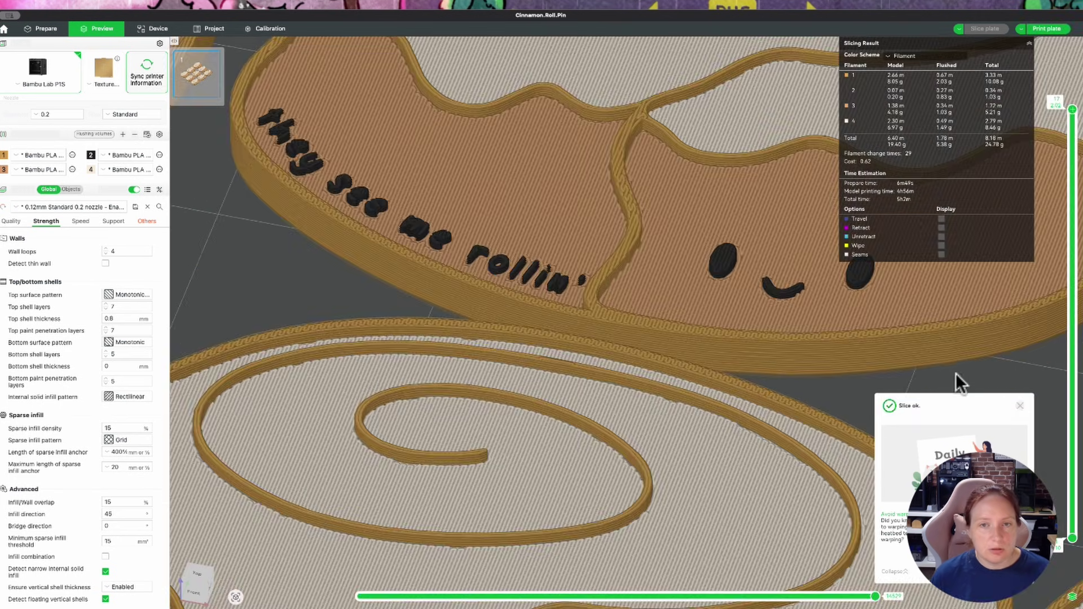
key("1")
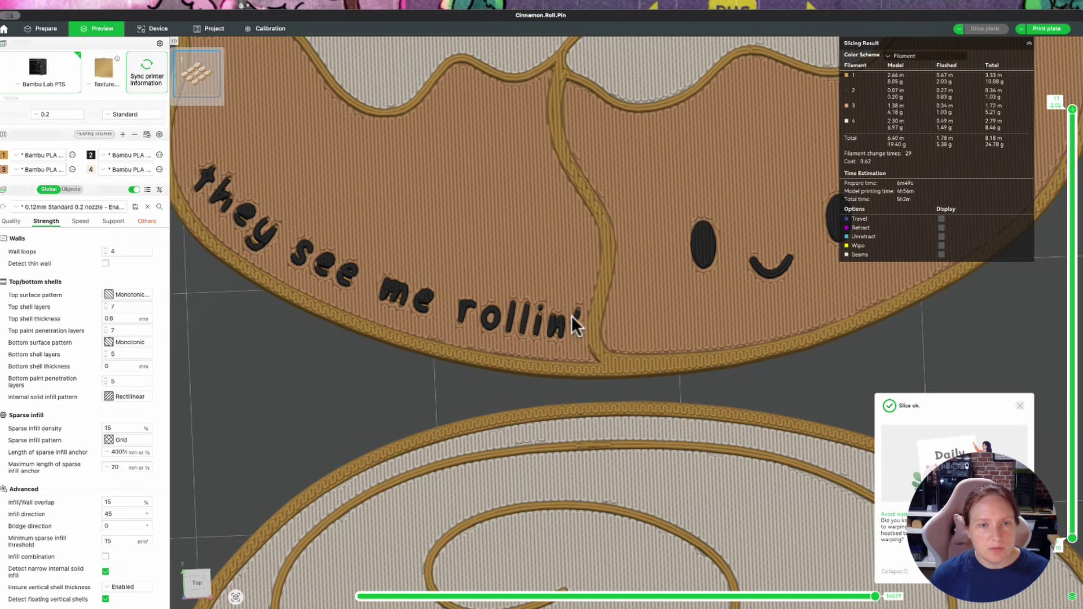
scroll(607, 317, "down", 10)
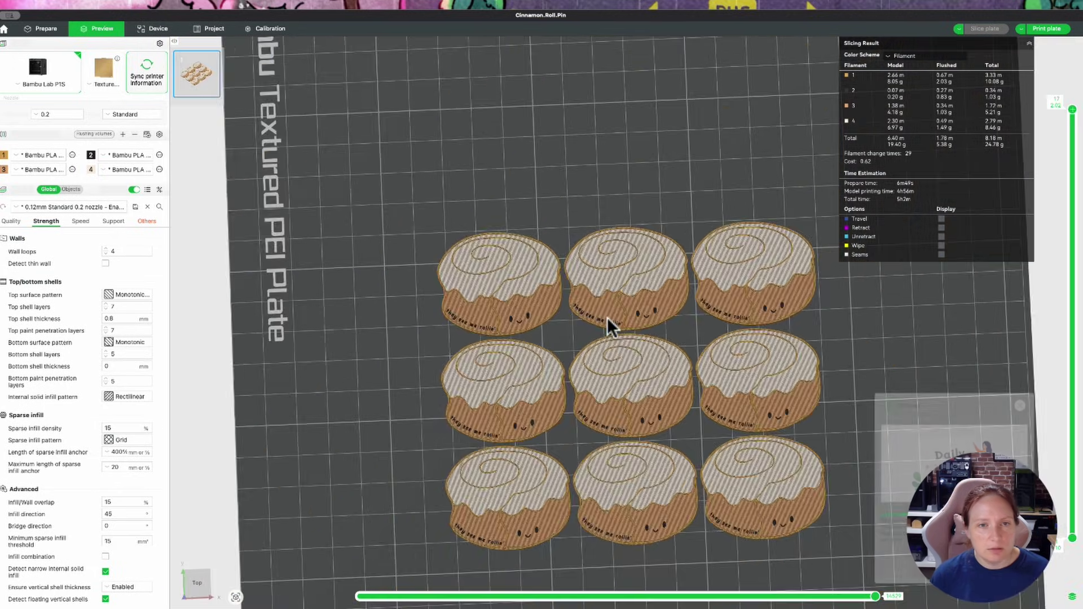
scroll(607, 317, "down", 2)
Step: Back in Prepare, undo the eight clones, edit the remaining roll's width, and reslice
left_click(47, 29)
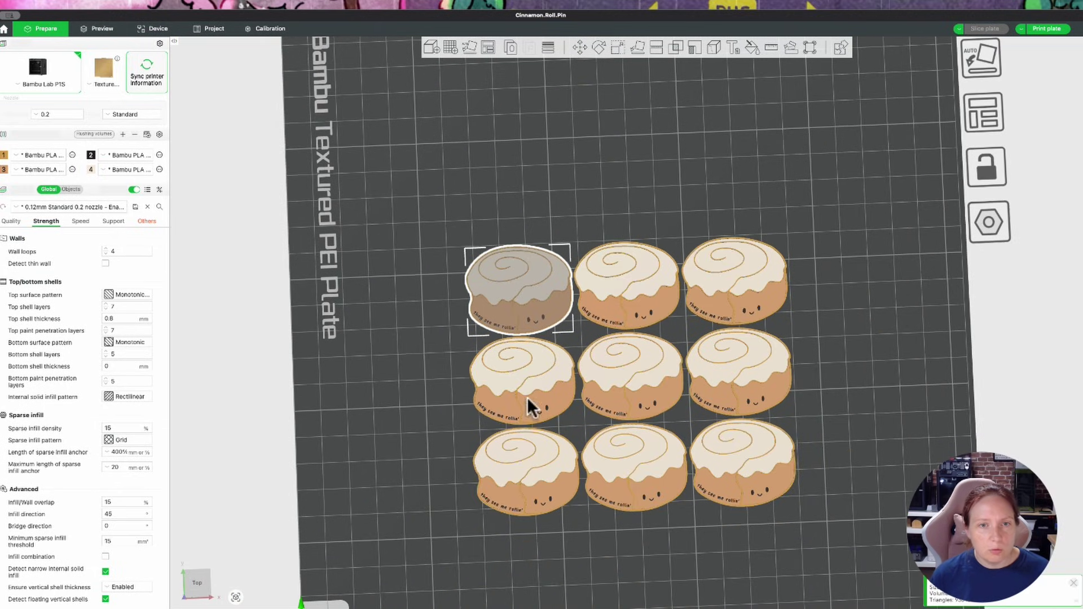
key("ctrl+z")
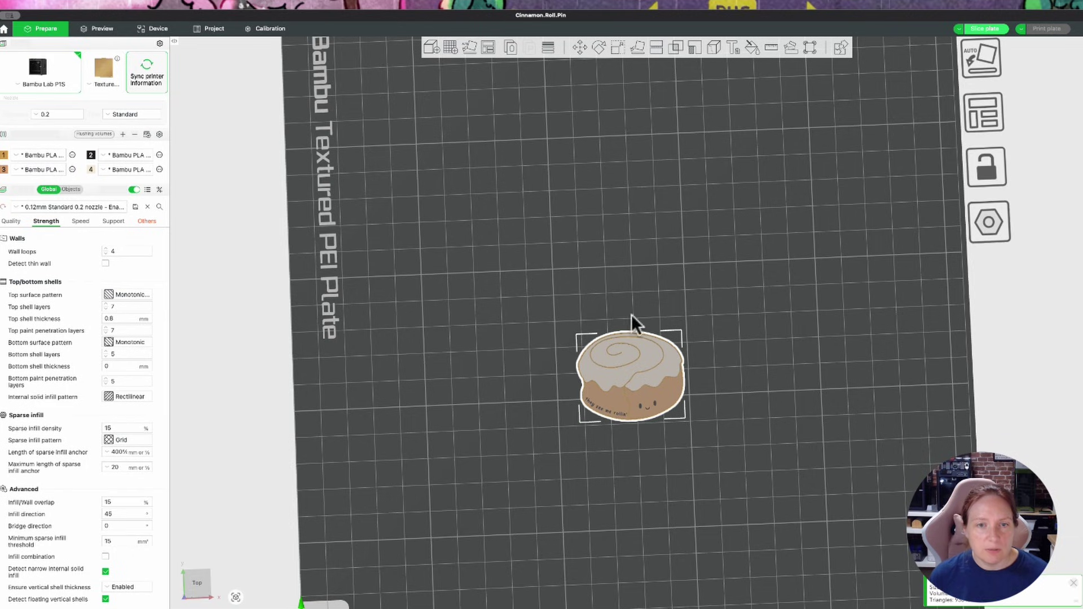
left_click(619, 49)
left_click(695, 90)
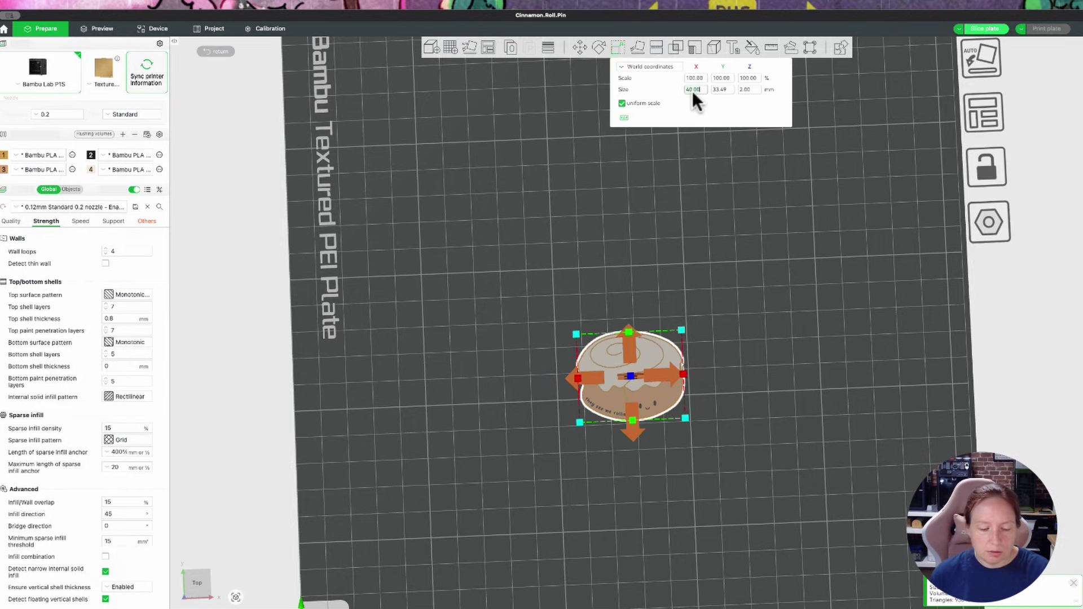
key("ctrl+r")
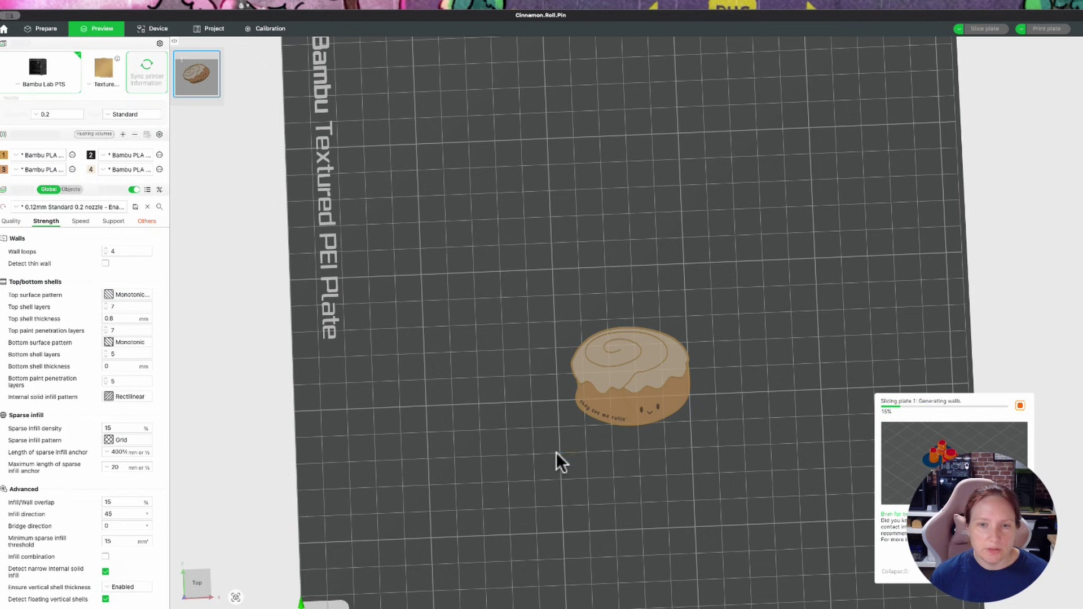
Step: Return to Prepare and bring up the cinnamon roll's actions menu
scroll(589, 443, "up", 5)
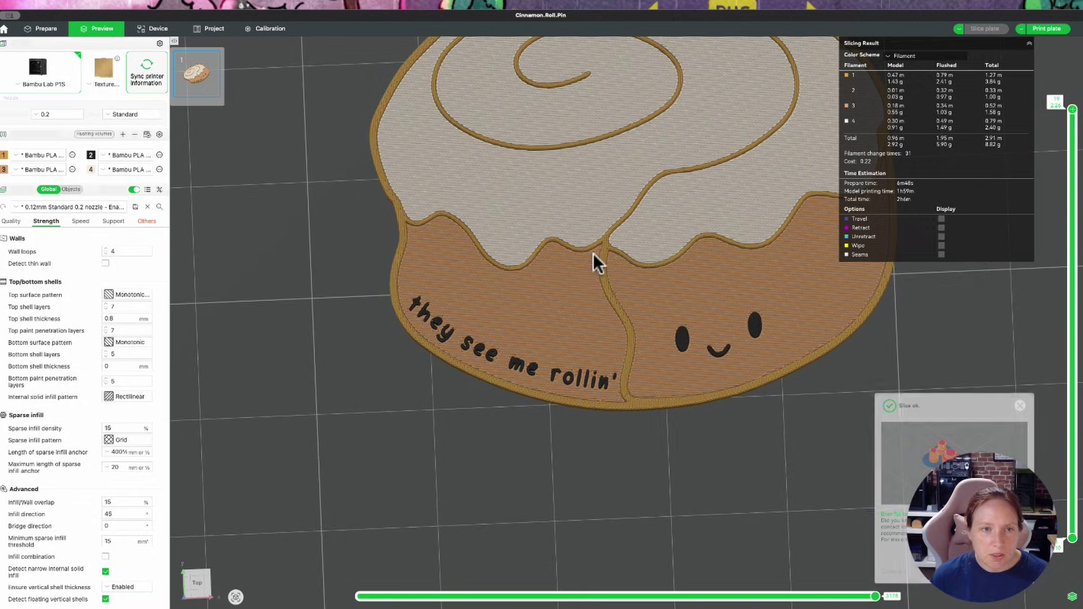
left_click(49, 28)
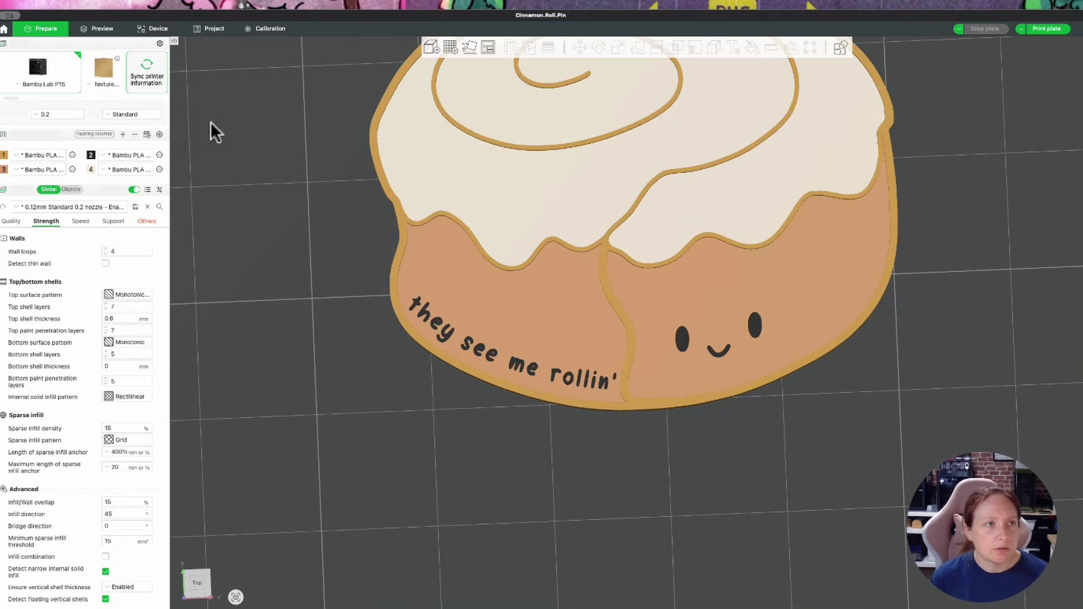
right_click(573, 308)
Step: Clone the roll into more copies, slice the plate, and step through the layers
left_click(590, 319)
type("2")
key("Return")
scroll(610, 350, "down", 6)
key("ctrl+r")
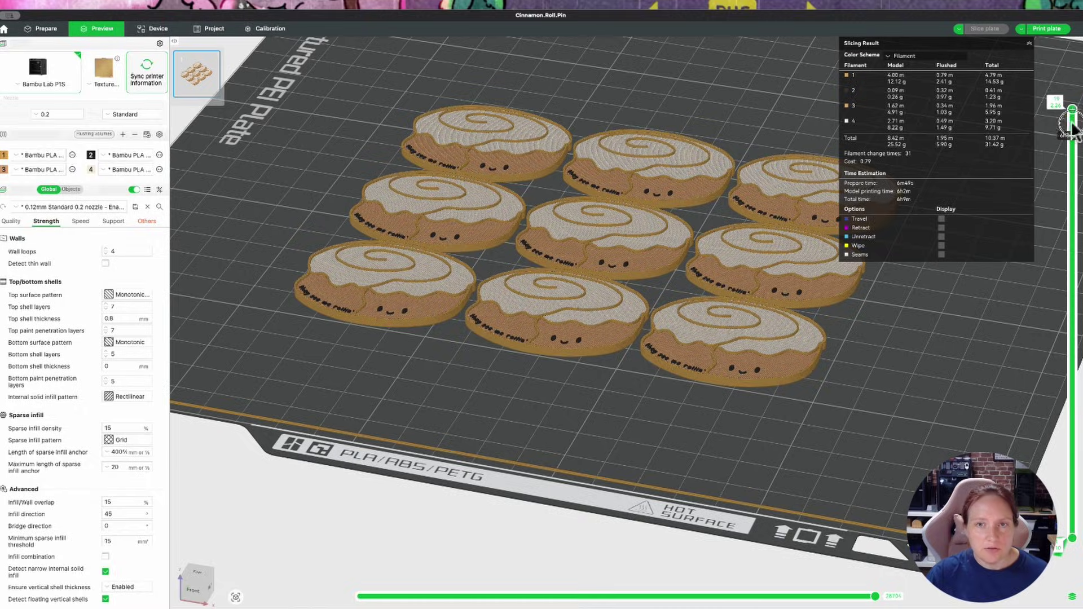
left_click_drag(1072, 127, 1054, 102)
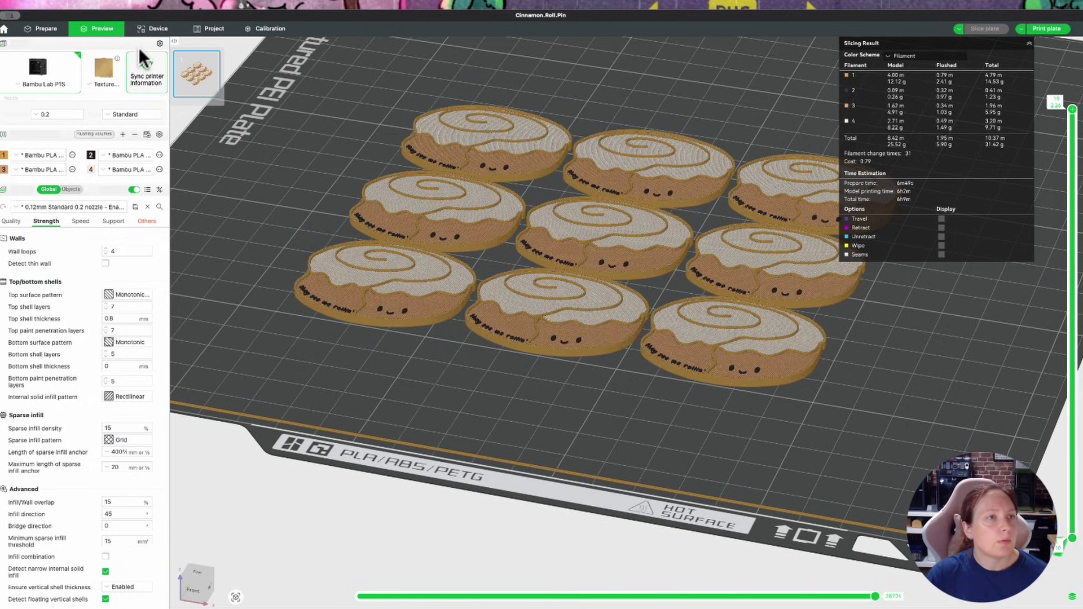
Step: Set all nine rolls to 2 mm height with uniform scale off, then reslice the plate
left_click(47, 24)
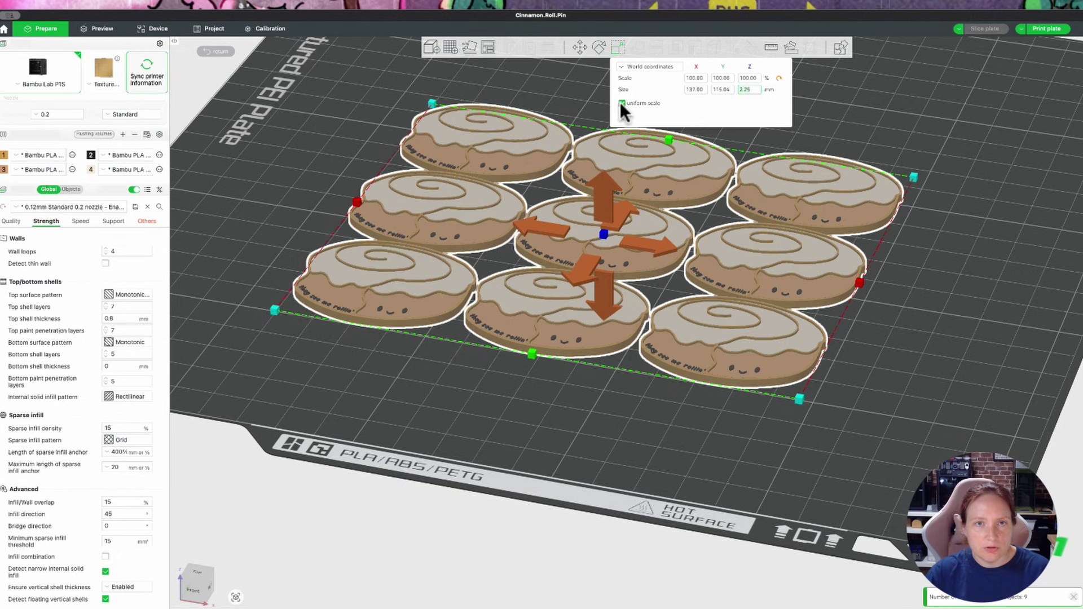
left_click(621, 104)
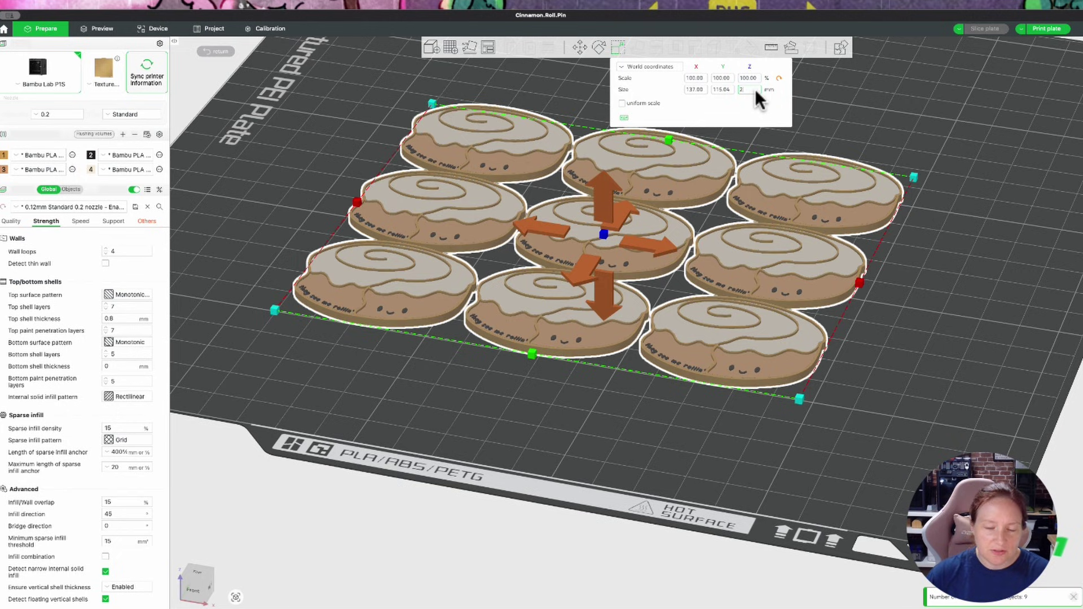
type("2")
key("Return")
left_click(996, 31)
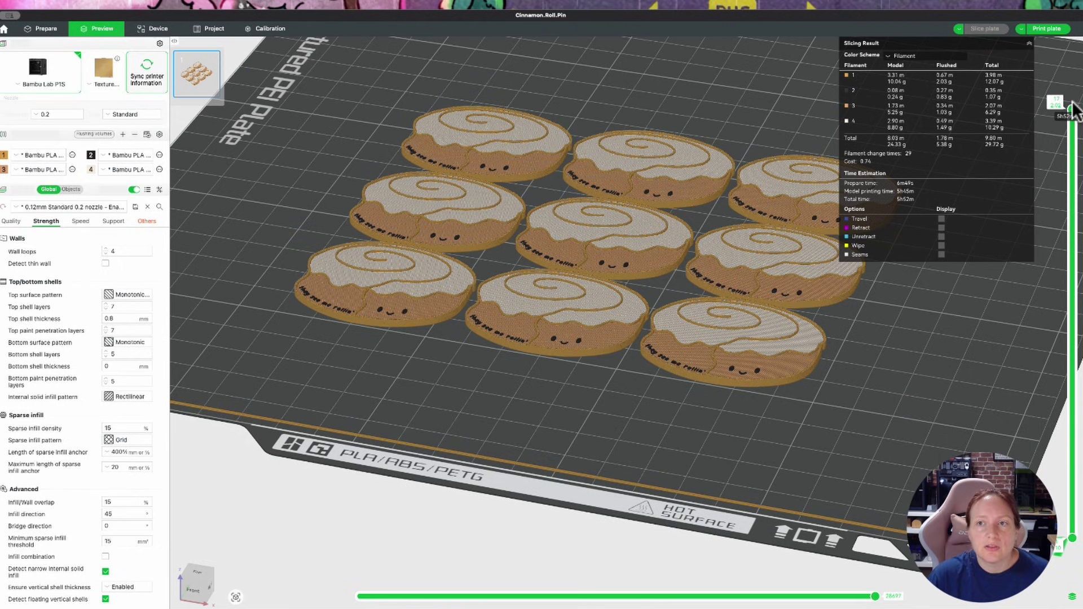
key("l")
scroll(867, 395, "up", 5)
scroll(862, 398, "down", 5)
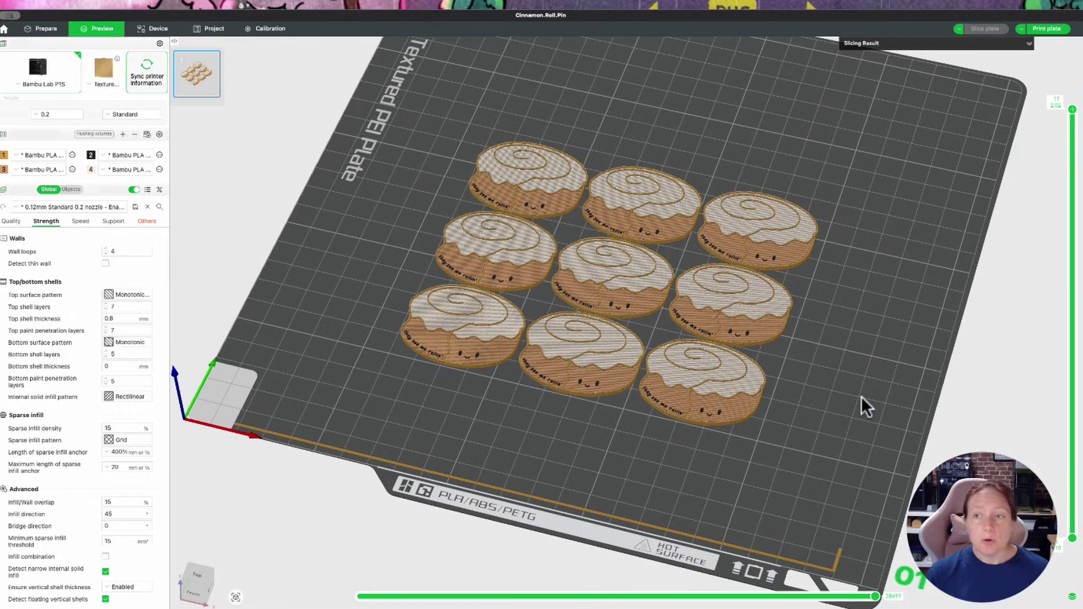